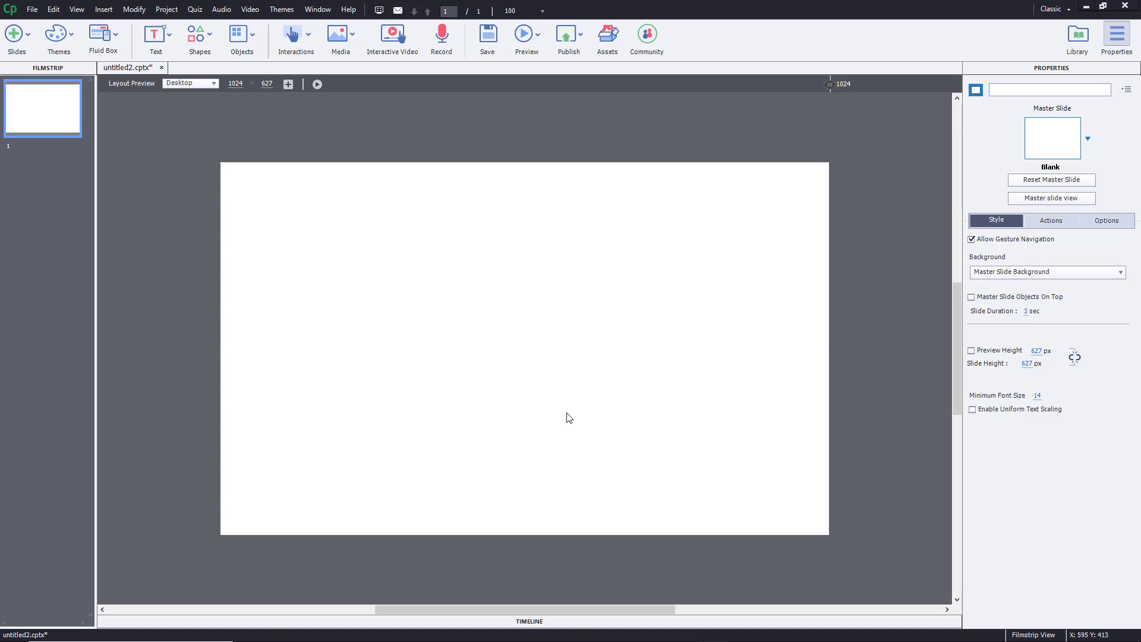
click(245, 35)
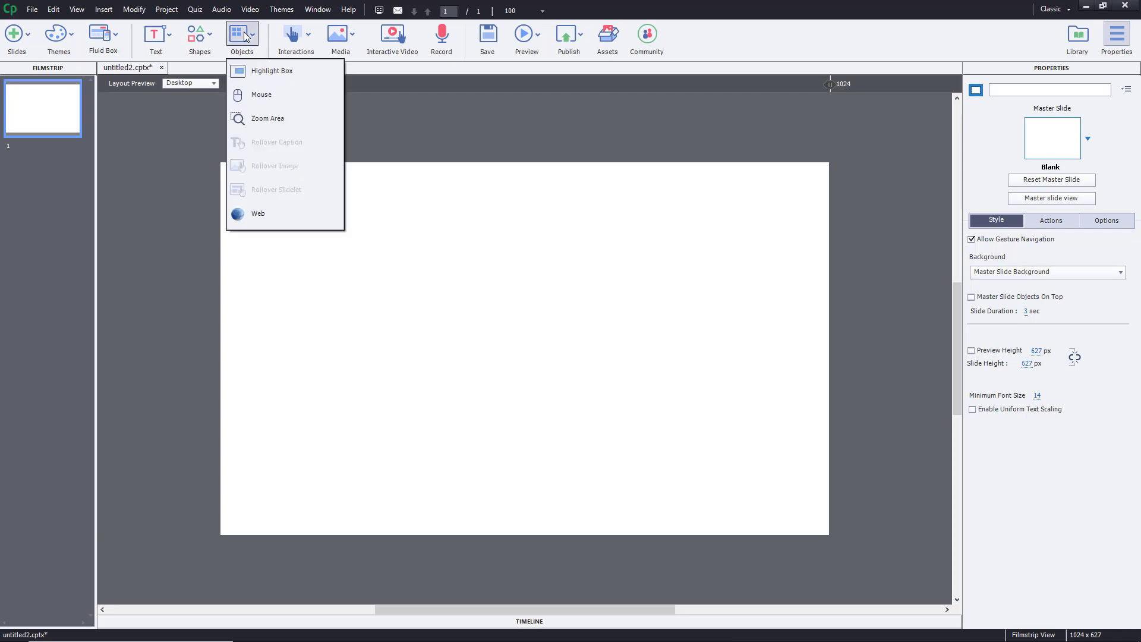
click(279, 218)
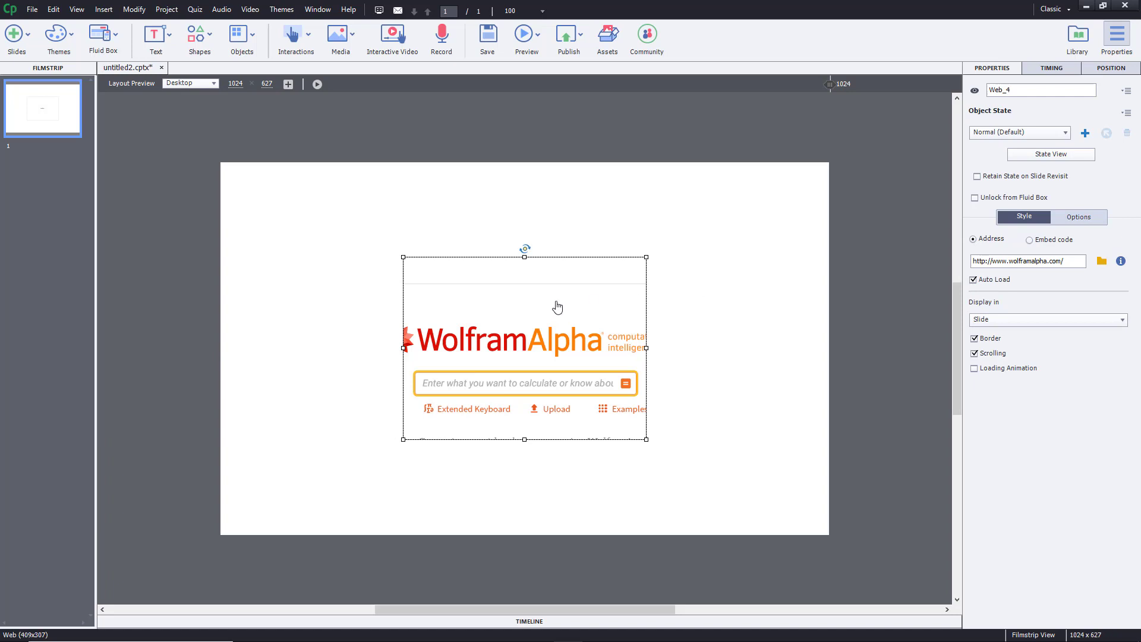
click(1123, 40)
click(1123, 40)
double_click(1010, 260)
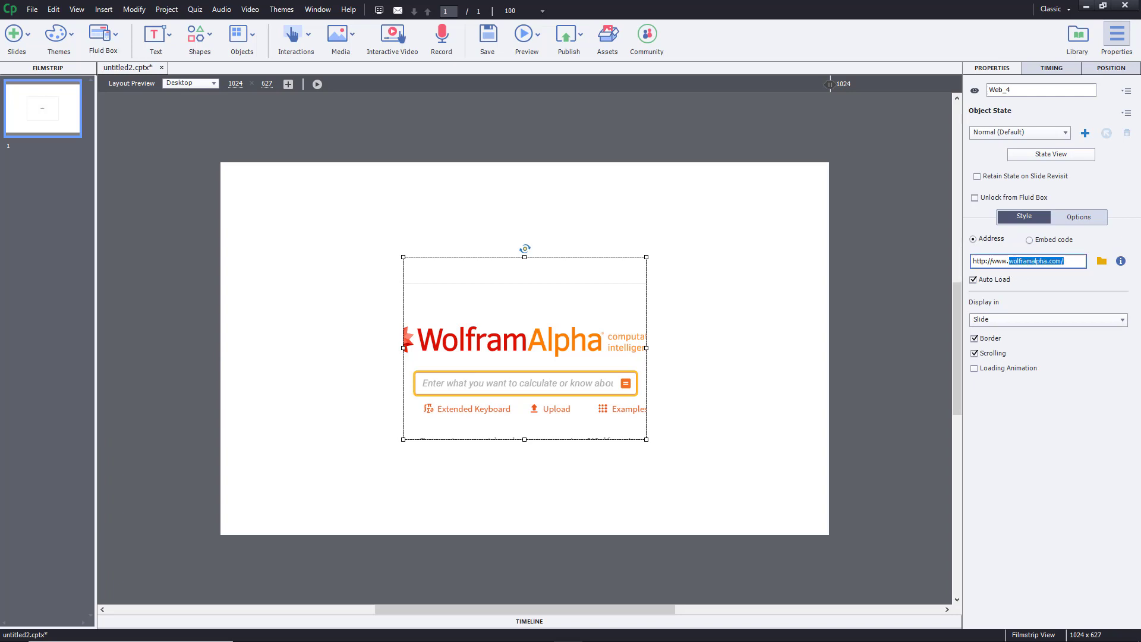
text(wikipedi)
click(796, 218)
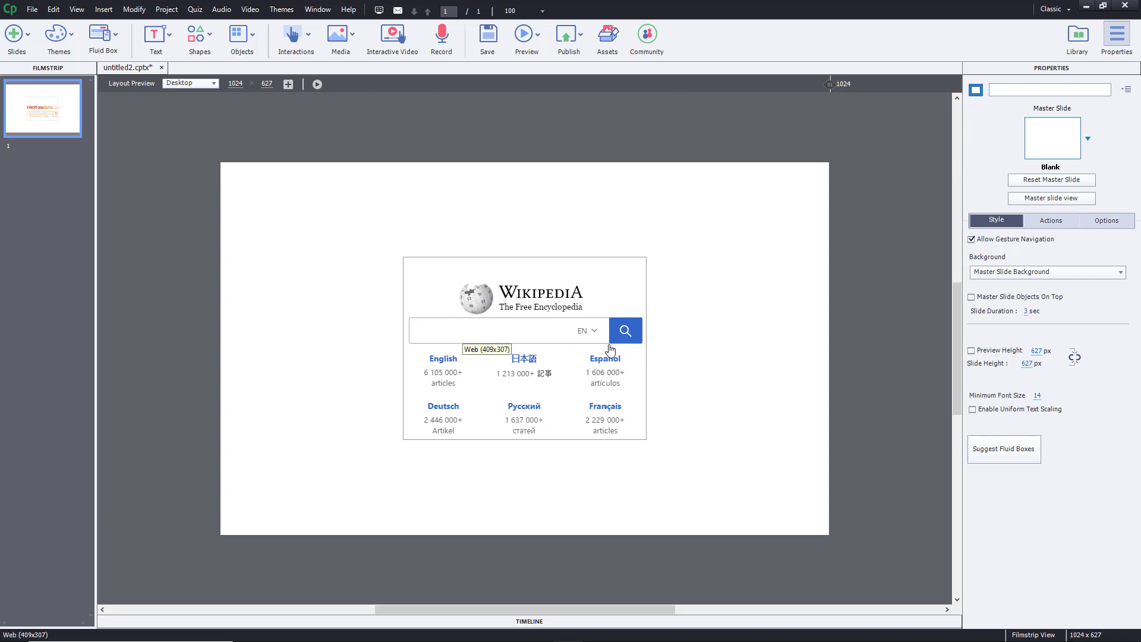
click(635, 383)
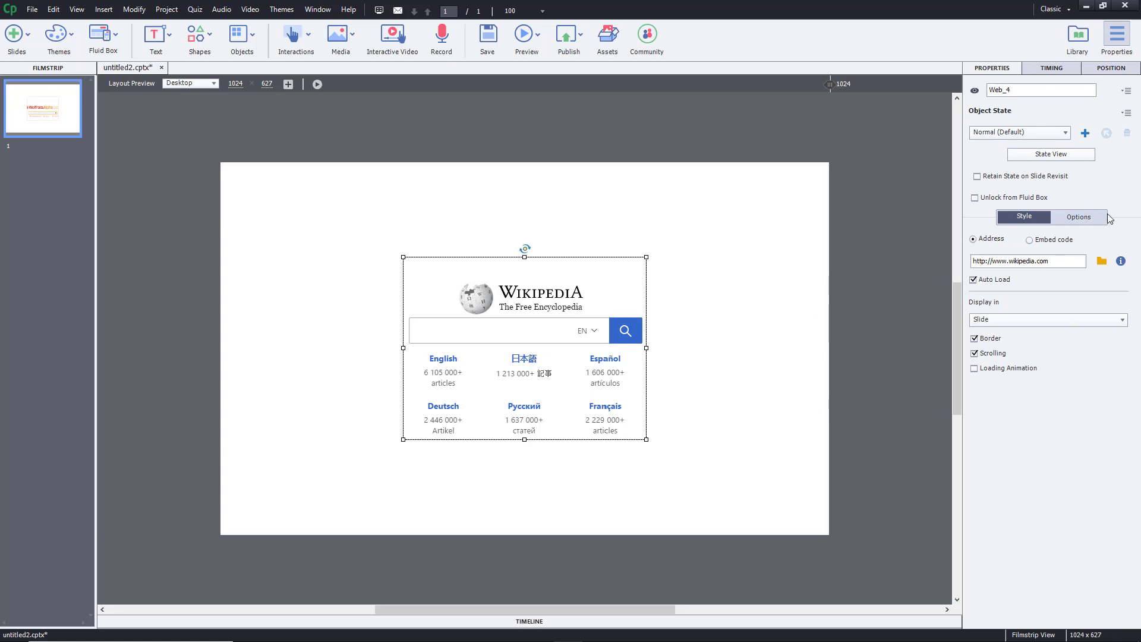
- Preview the project in the browser, play the slide, scroll the embedded Wikipedia page and close the preview
click(526, 37)
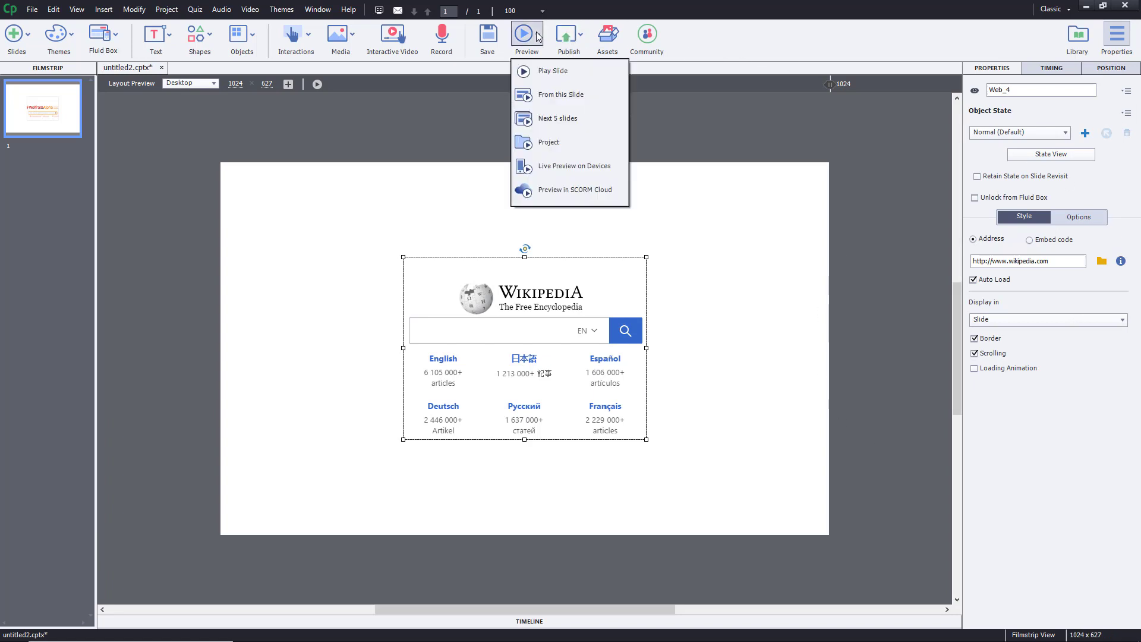
click(565, 143)
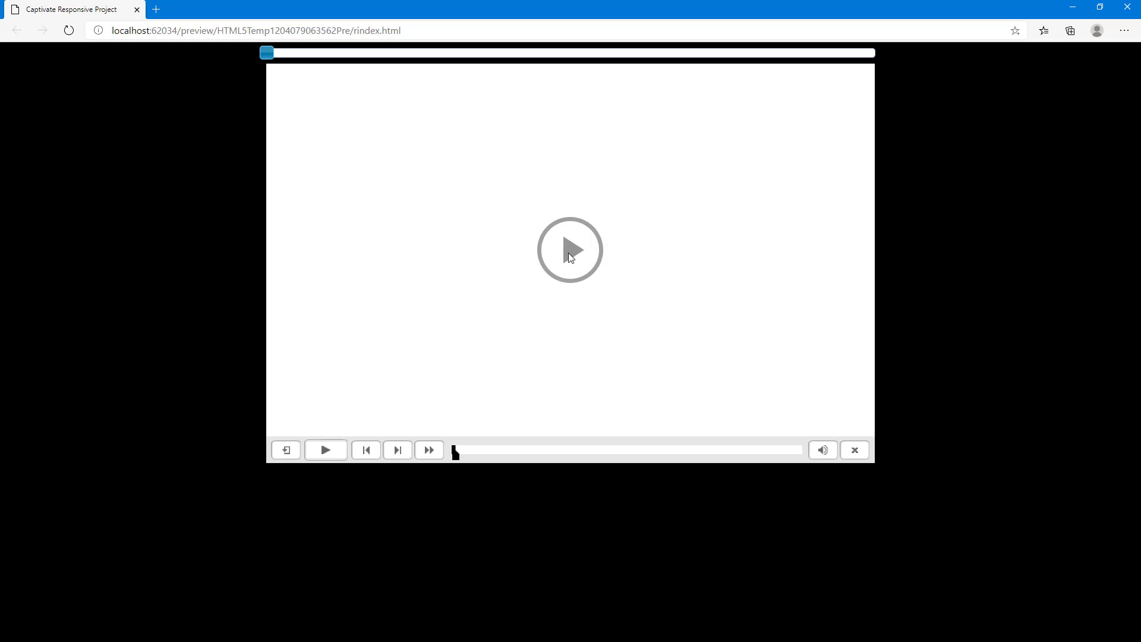
click(568, 252)
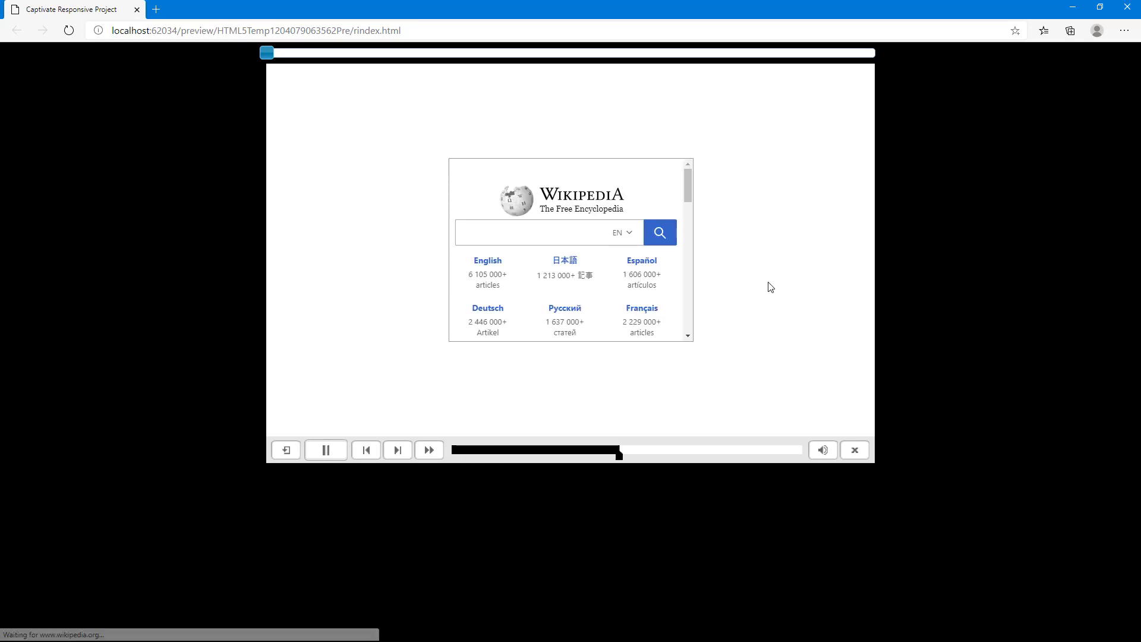
drag(690, 188, 719, 154)
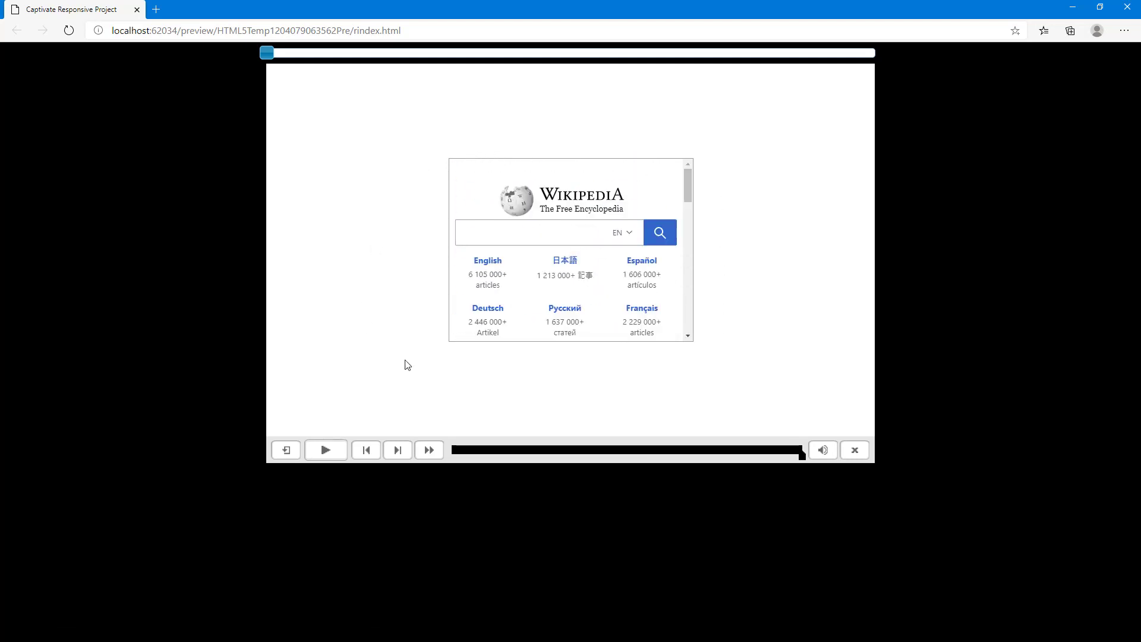
click(1128, 7)
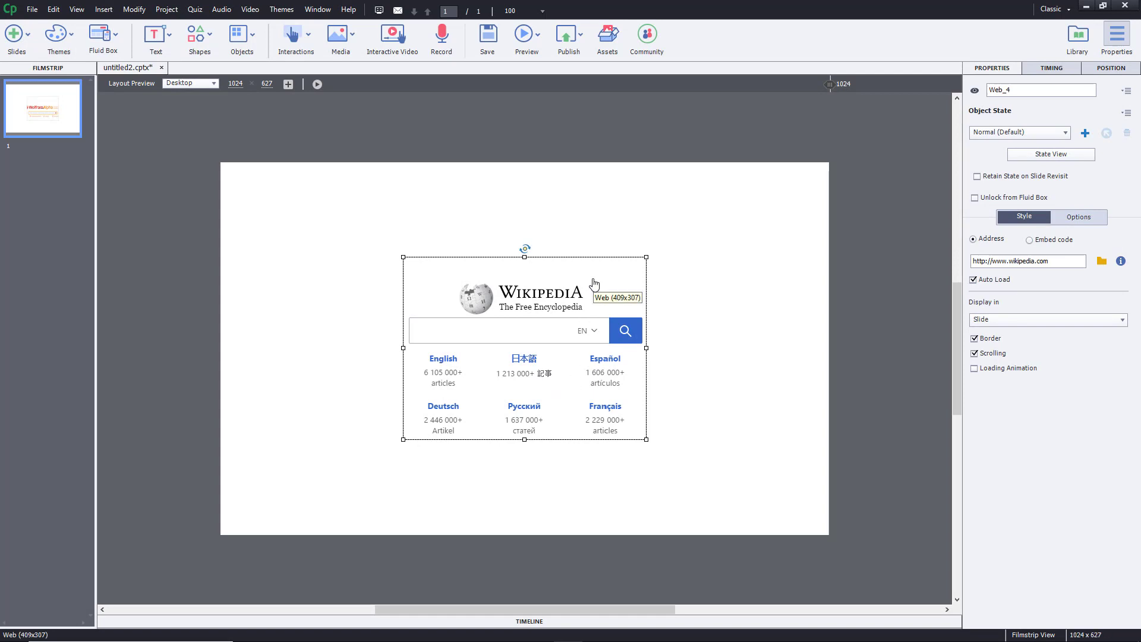
- Try displaying the web object in a New Browser Window, and return it to Slide display
click(1003, 319)
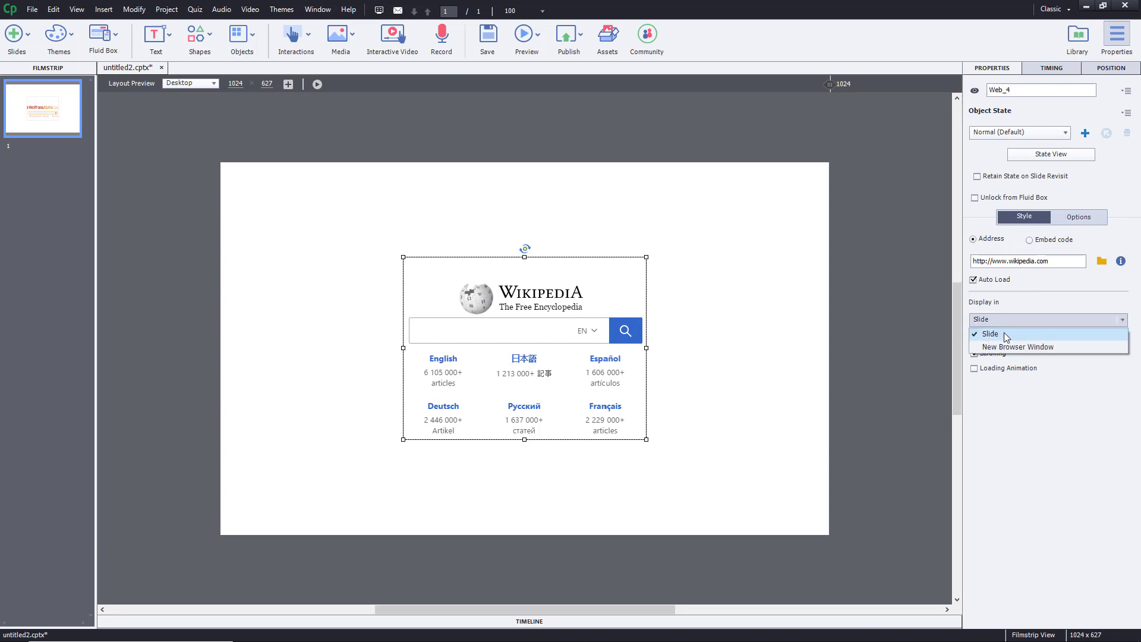
click(1016, 349)
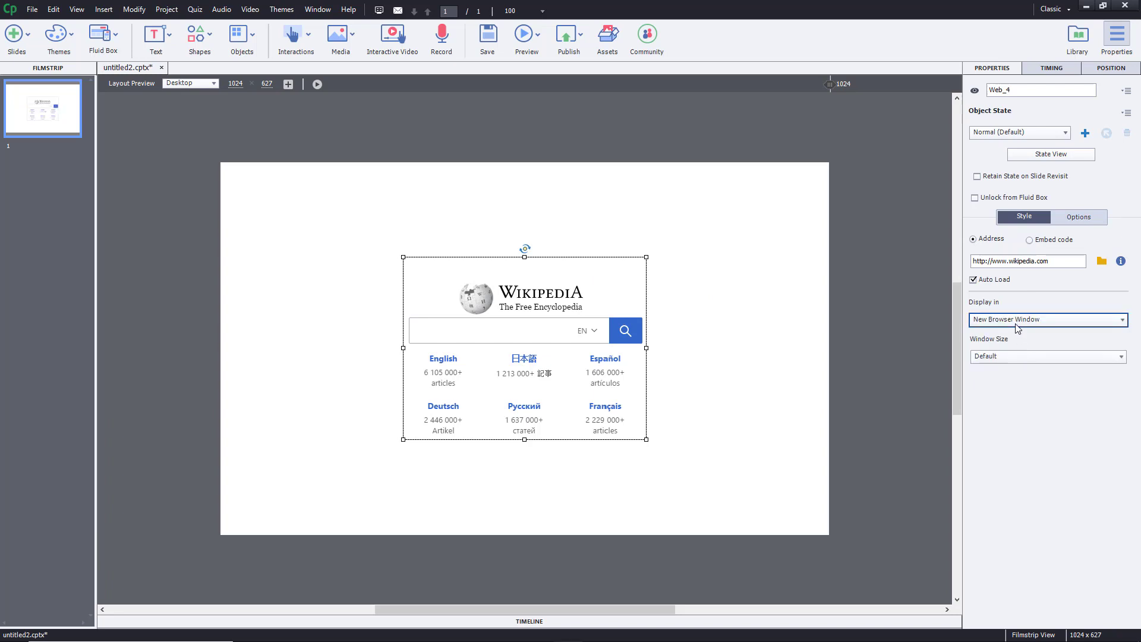
click(1015, 325)
click(1007, 330)
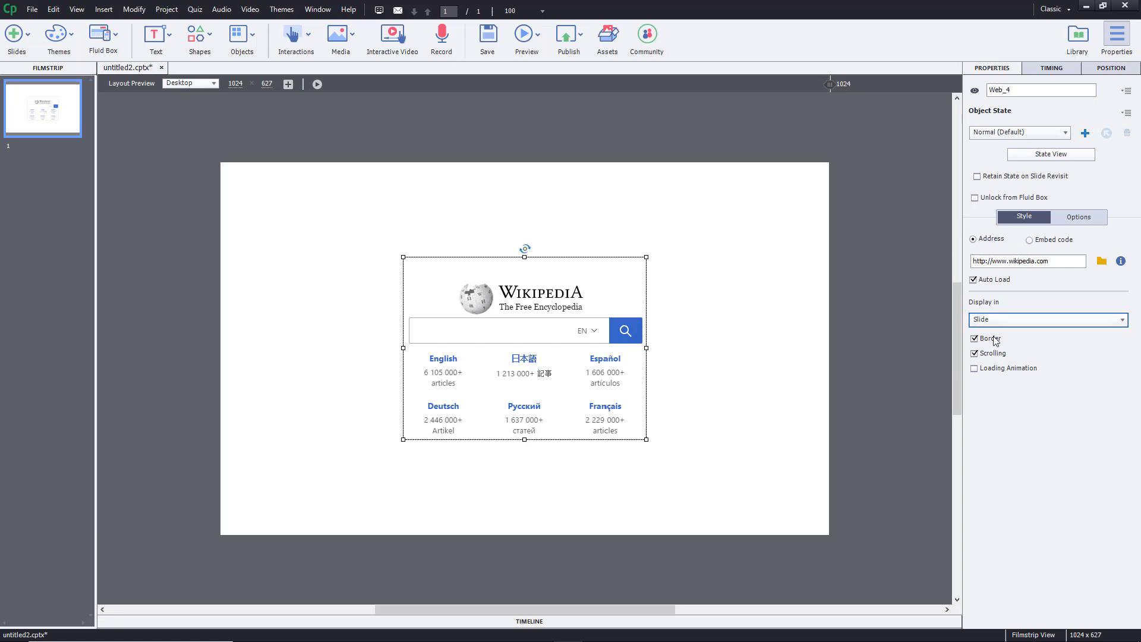
- Turn off the web object's border and enable its loading animation
click(989, 343)
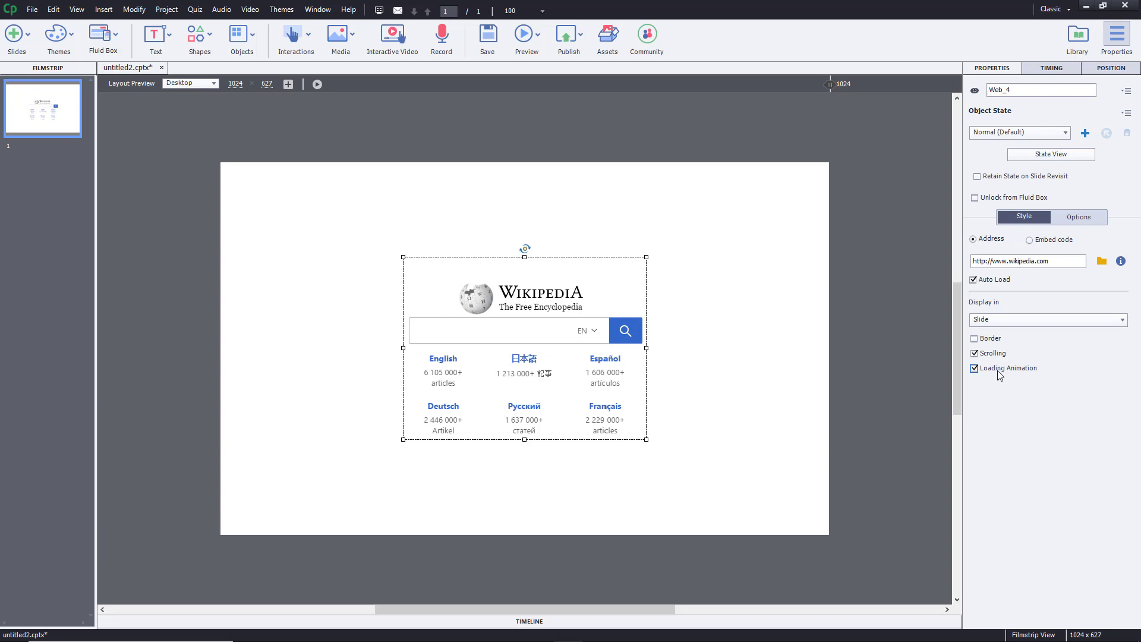
click(781, 329)
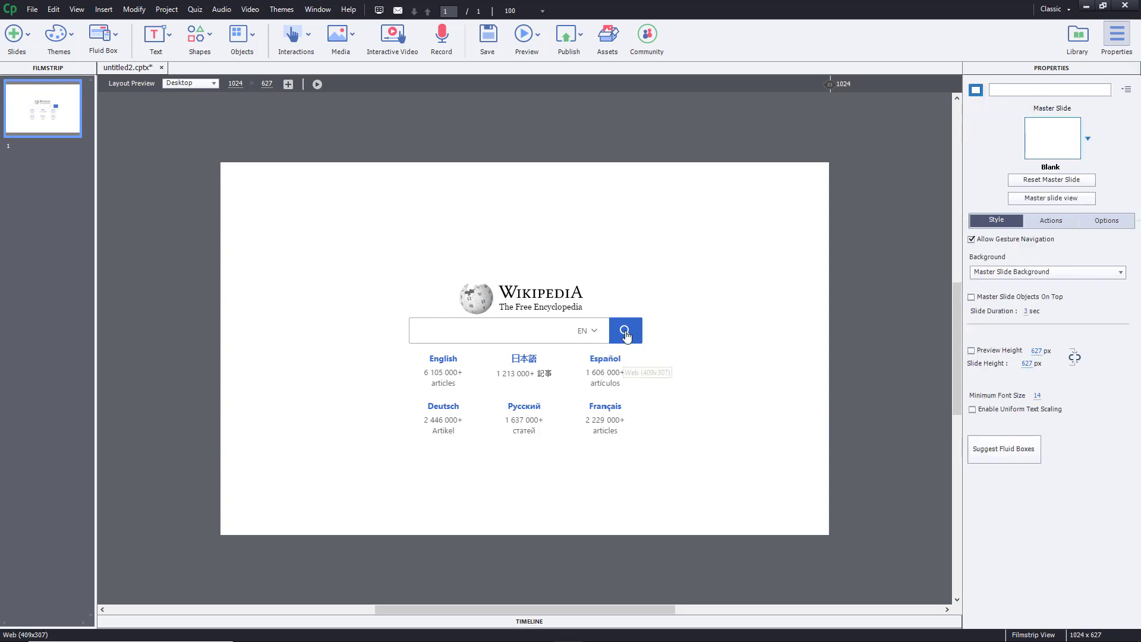
- Resize the web object to about 464 x 545 px and place it on the left half of the slide
click(597, 268)
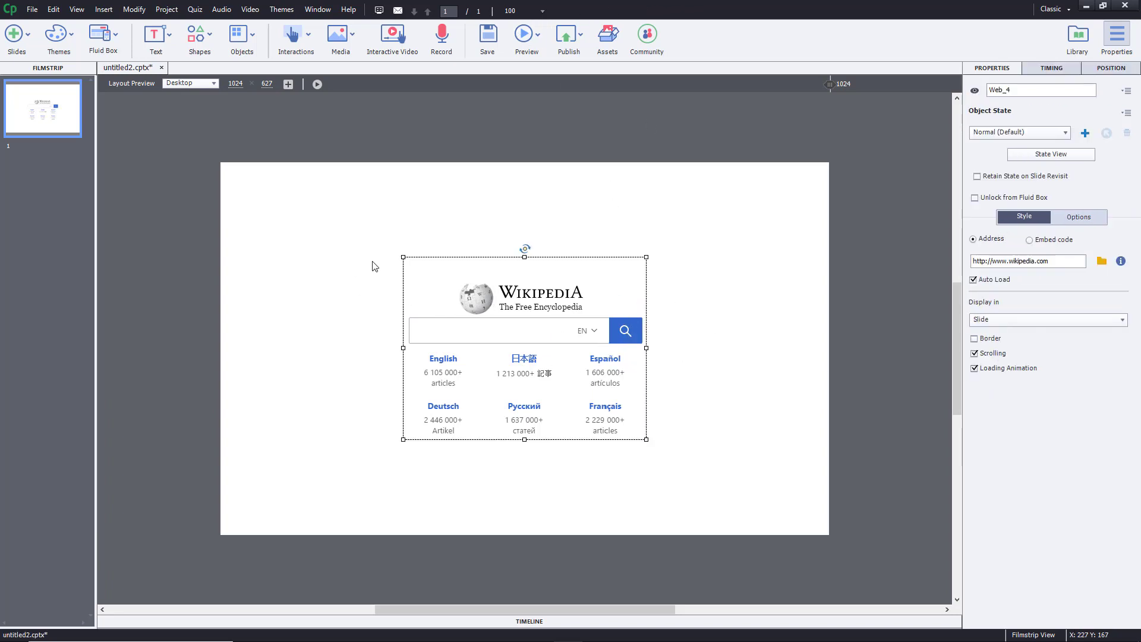
drag(404, 258, 290, 177)
drag(537, 287, 512, 282)
drag(623, 436, 541, 504)
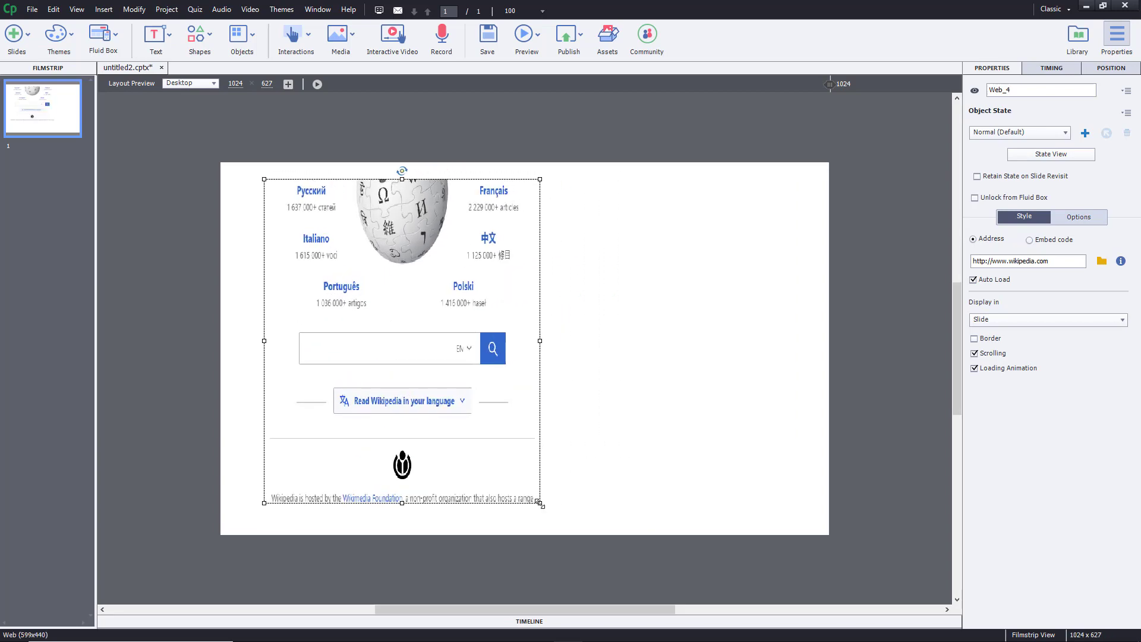
click(660, 400)
click(450, 229)
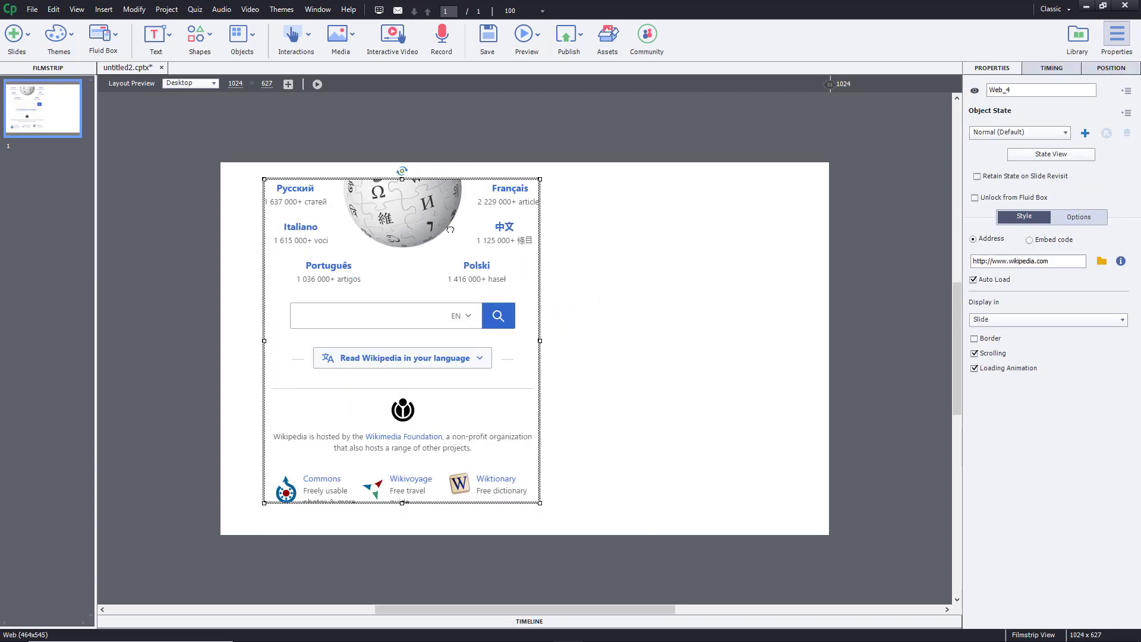
drag(450, 230, 434, 230)
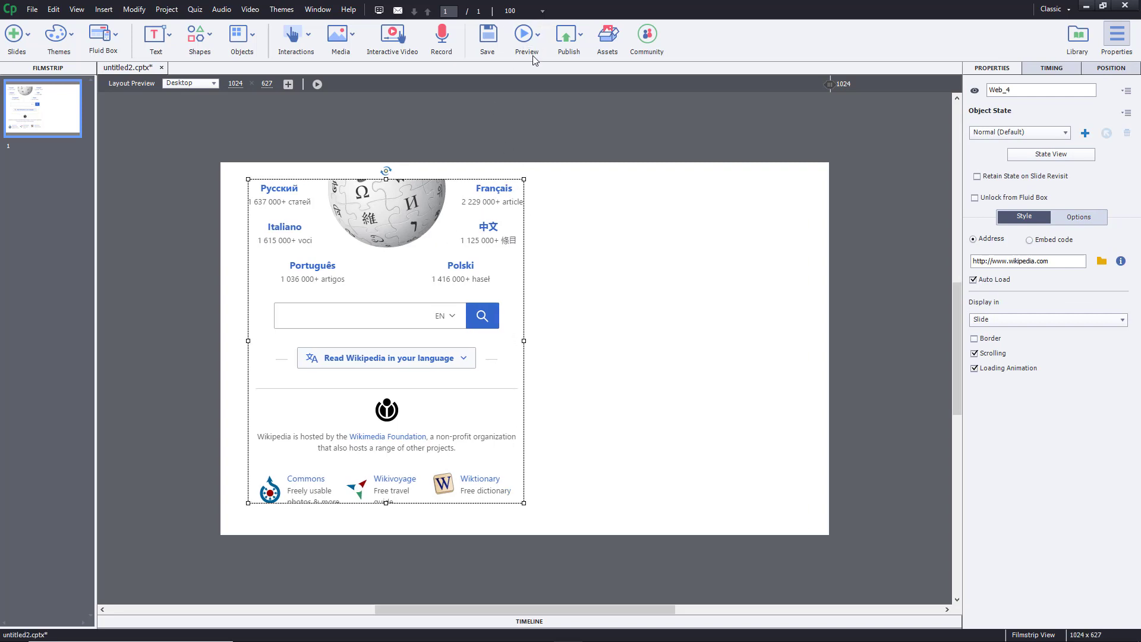
- Preview the whole project in the browser and play the slide with the enlarged web object
click(527, 40)
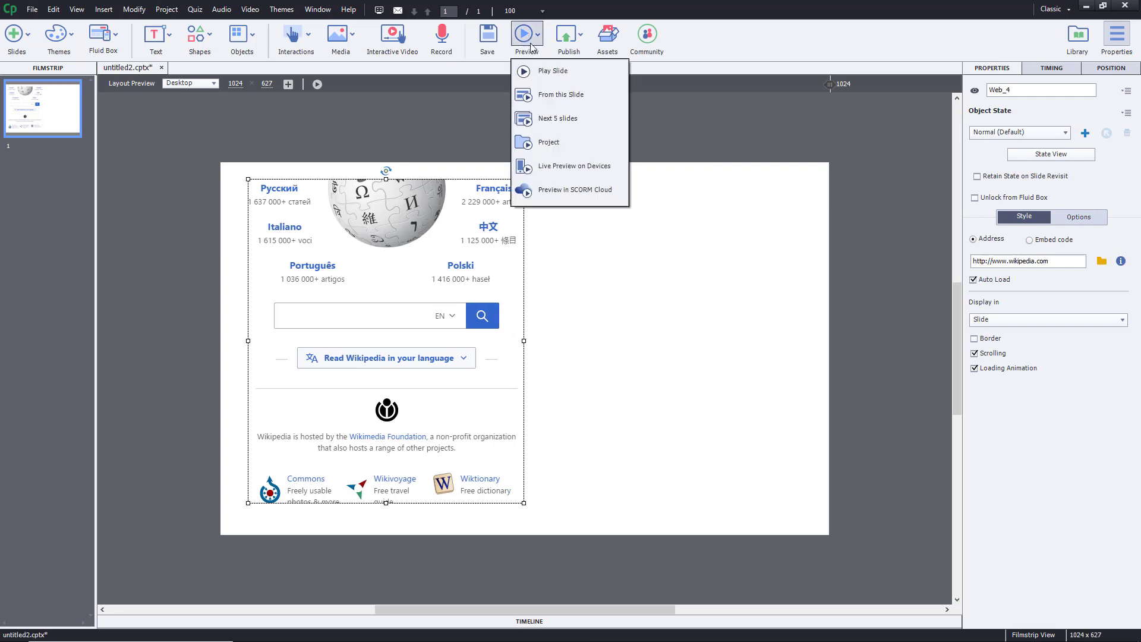
click(572, 136)
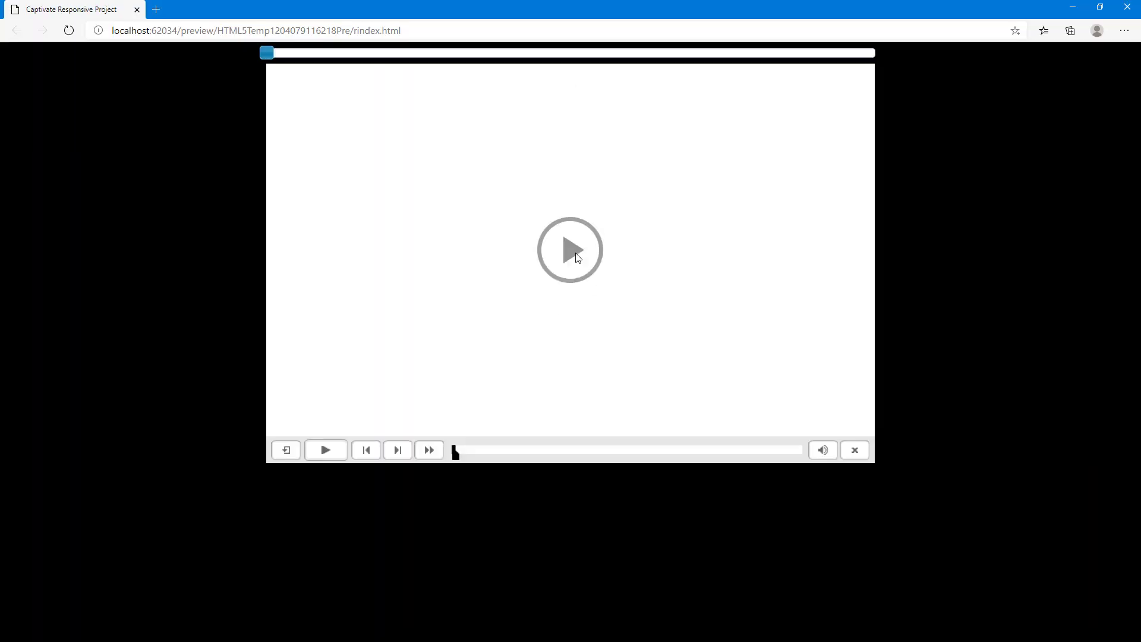
click(575, 253)
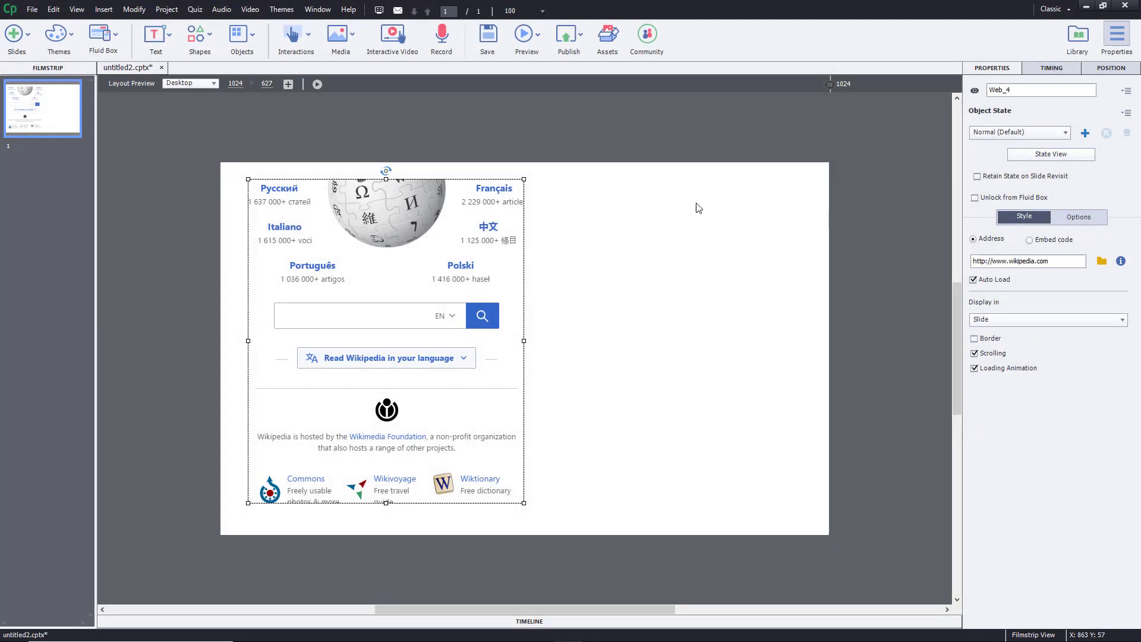
- Set the Wikipedia web object to display in a New Browser Window
click(727, 221)
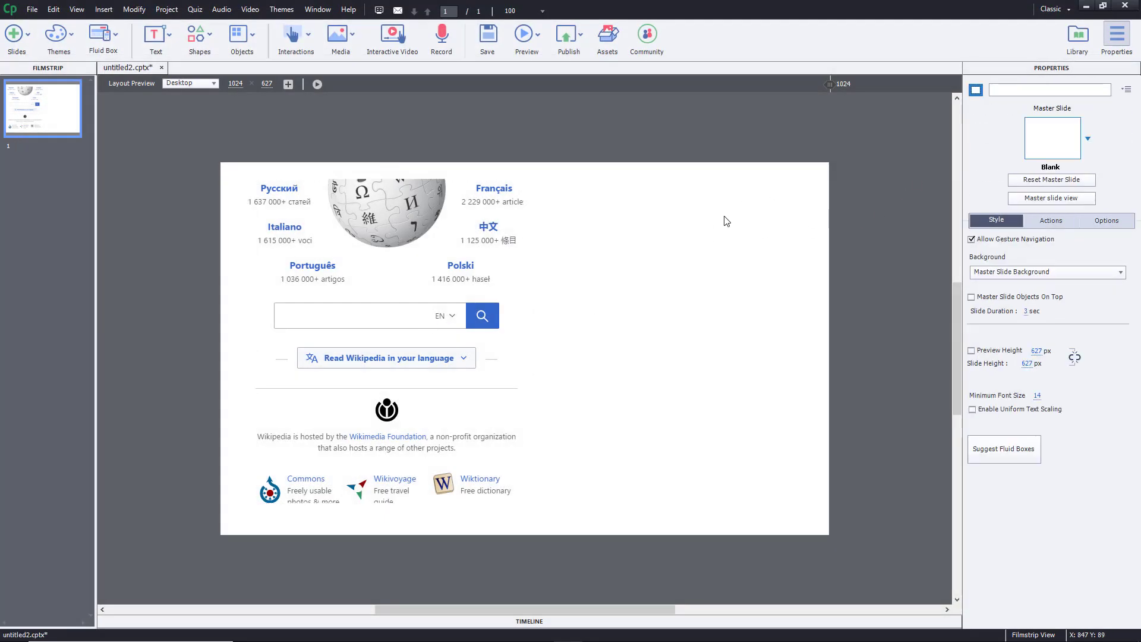
click(434, 221)
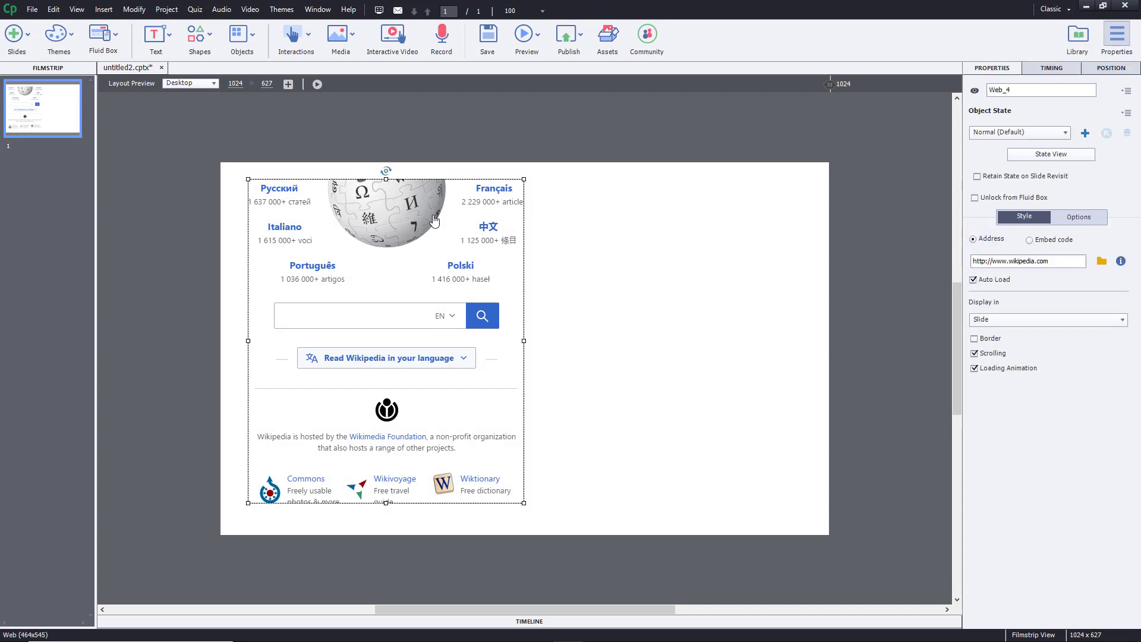
click(1006, 321)
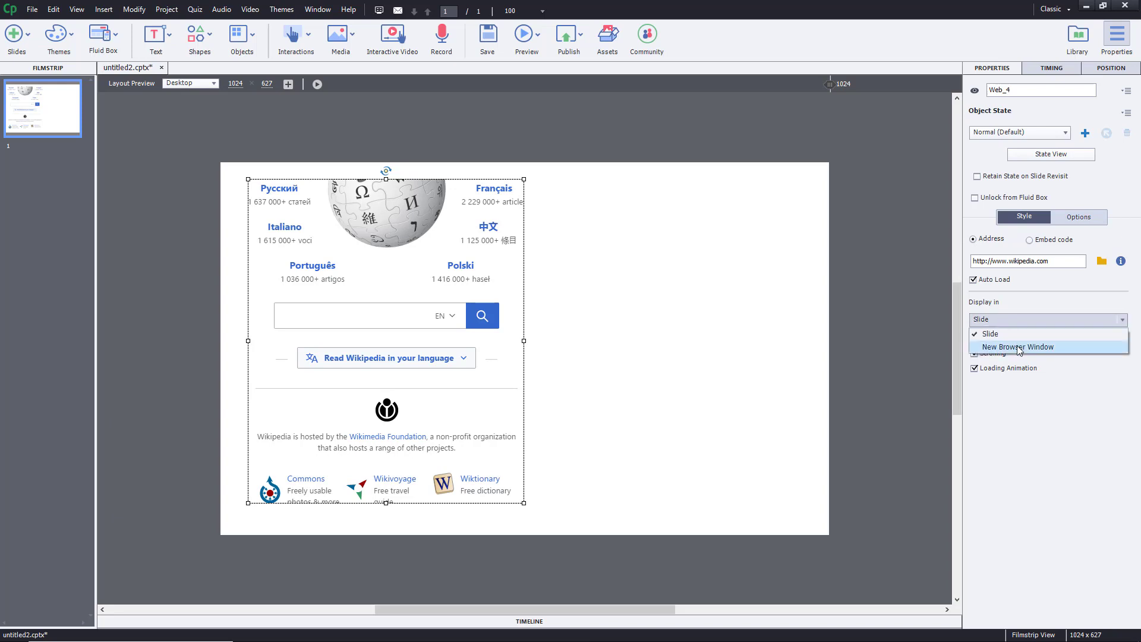
click(1019, 347)
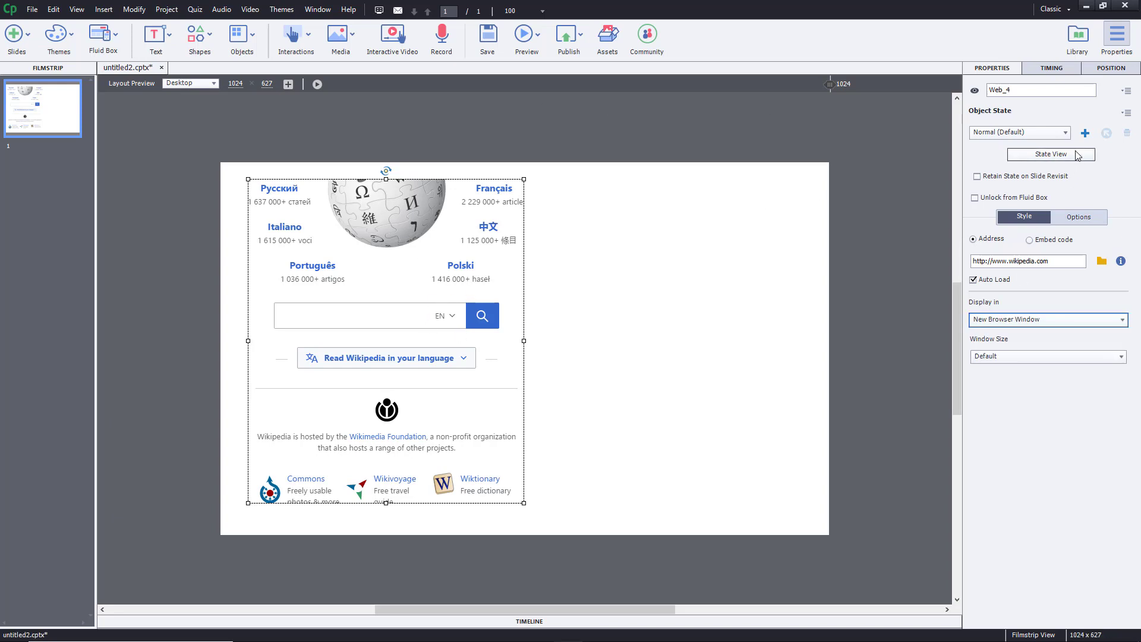
- Open the web object's state view and examine the properties of its Normal state
click(1051, 154)
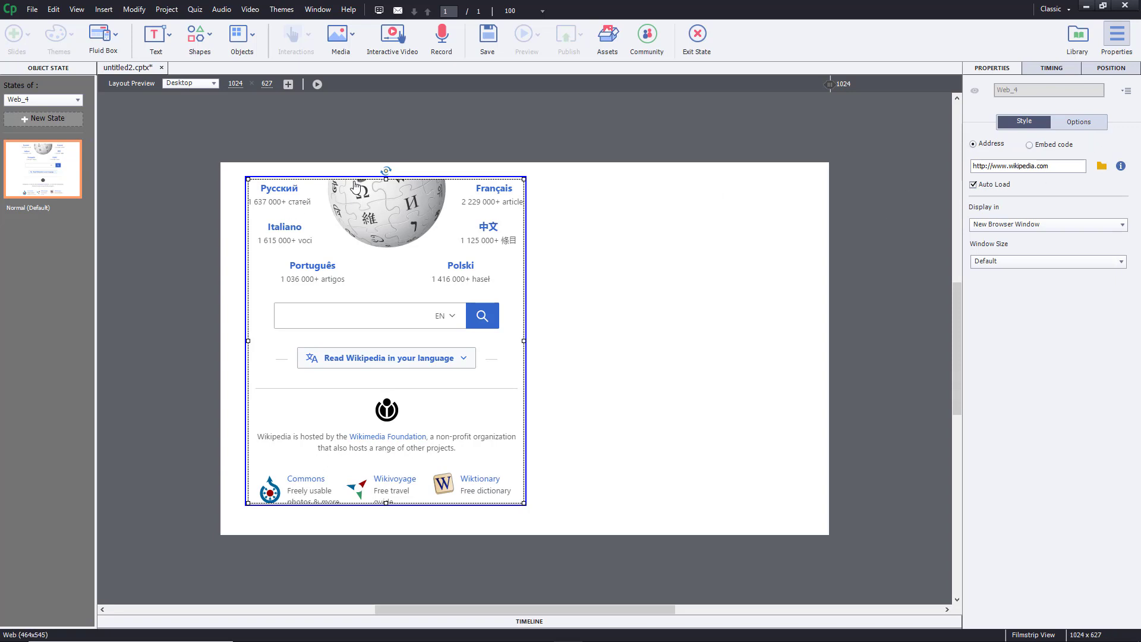
click(184, 120)
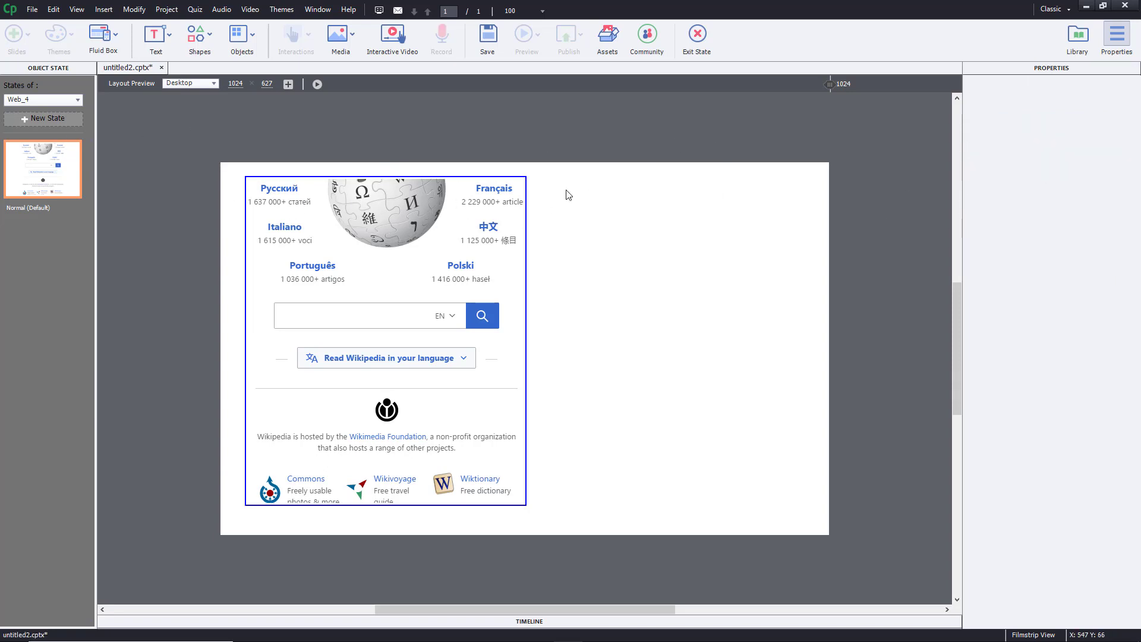
click(245, 485)
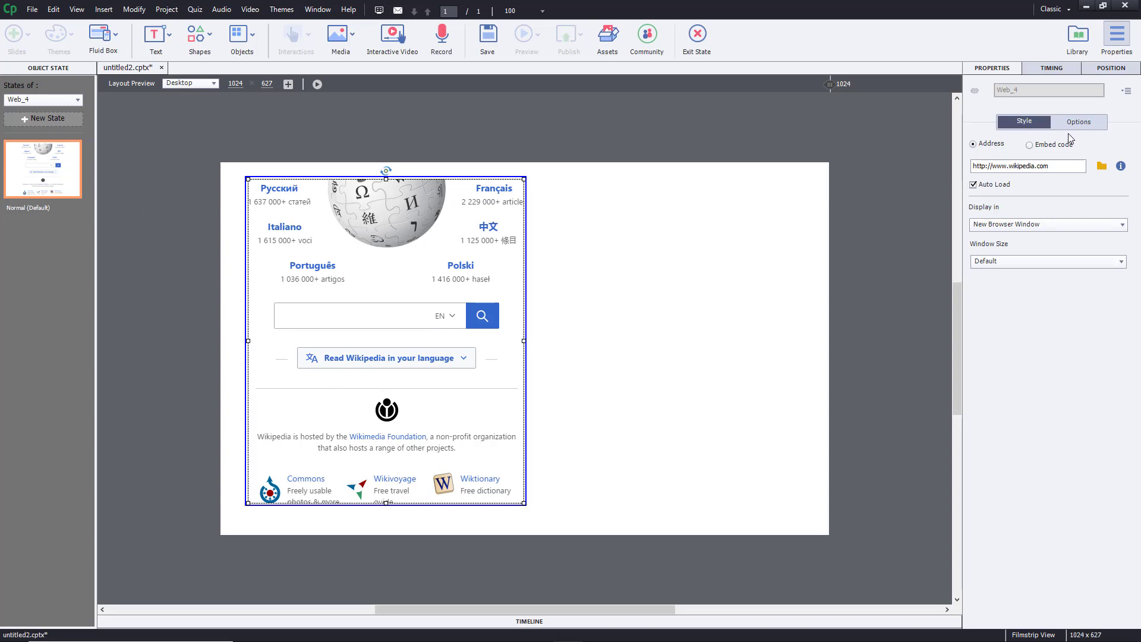
click(846, 188)
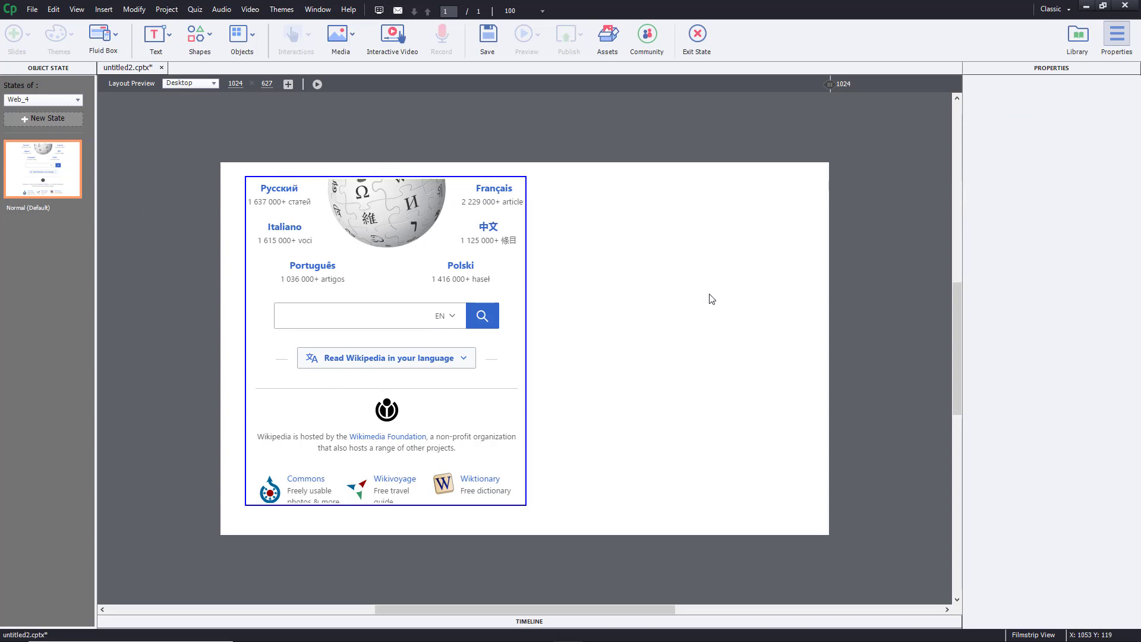
click(384, 250)
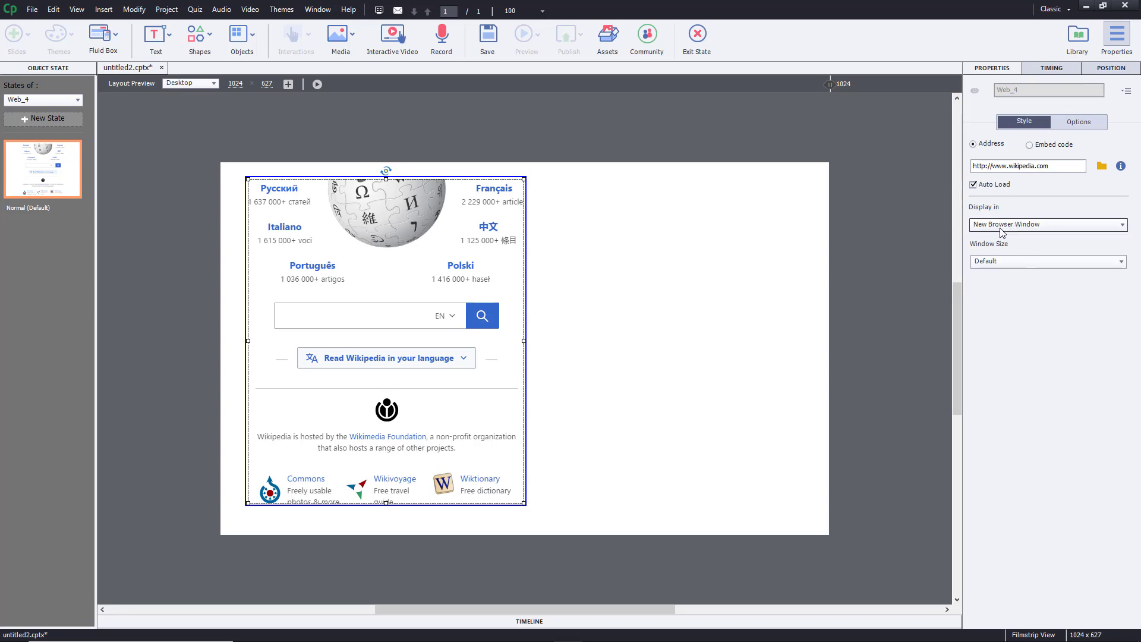
- Try the Custom window size for the web object, restore Default, and exit the state view
click(1013, 262)
click(1008, 299)
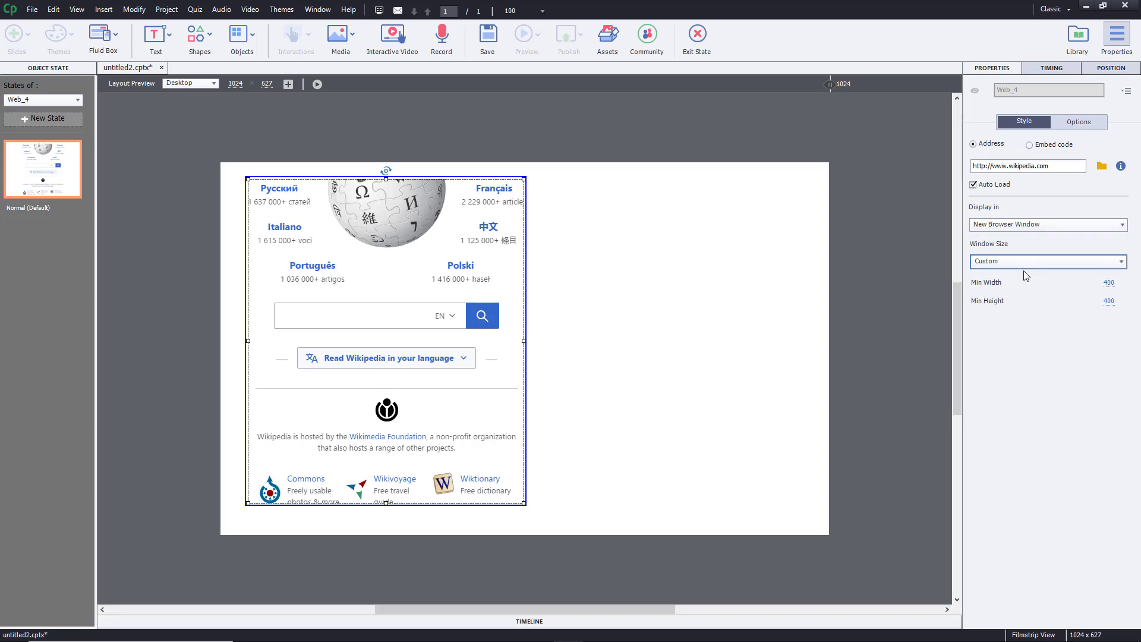
click(1001, 259)
click(1004, 272)
click(672, 148)
click(698, 37)
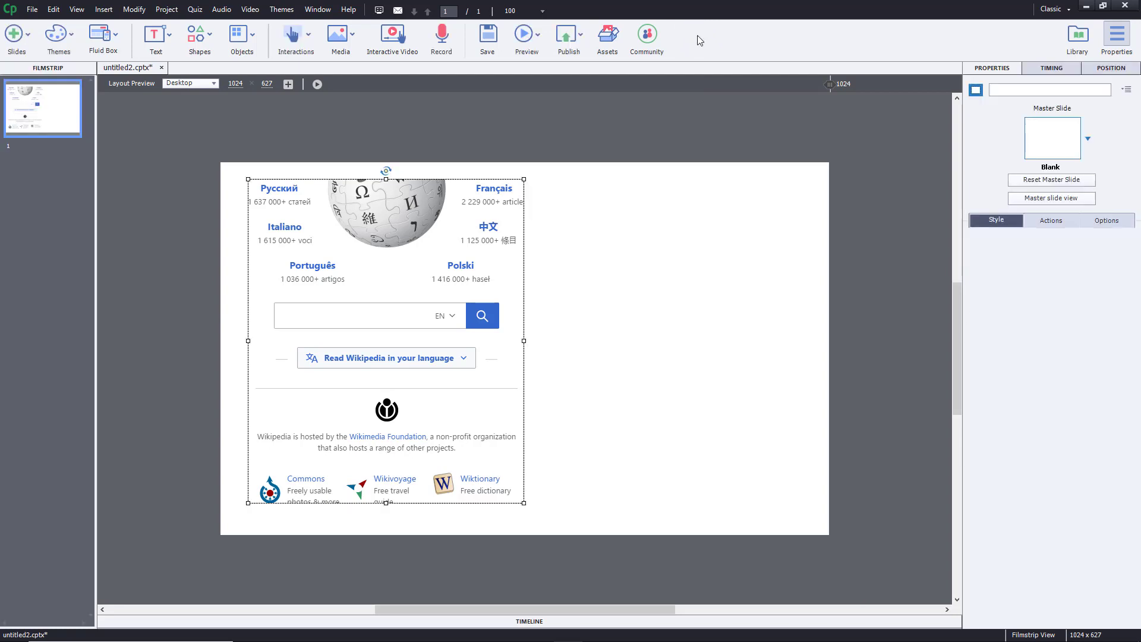
- Preview the slide in the browser, enlarge and move the separate Wikipedia window, and close both windows
click(526, 36)
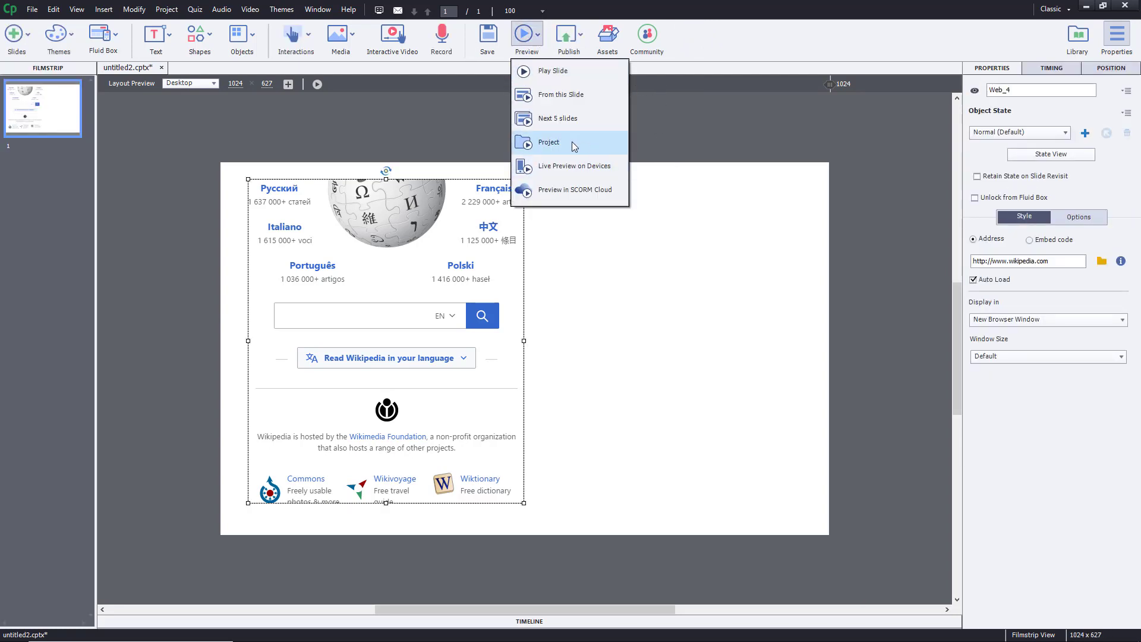
click(576, 117)
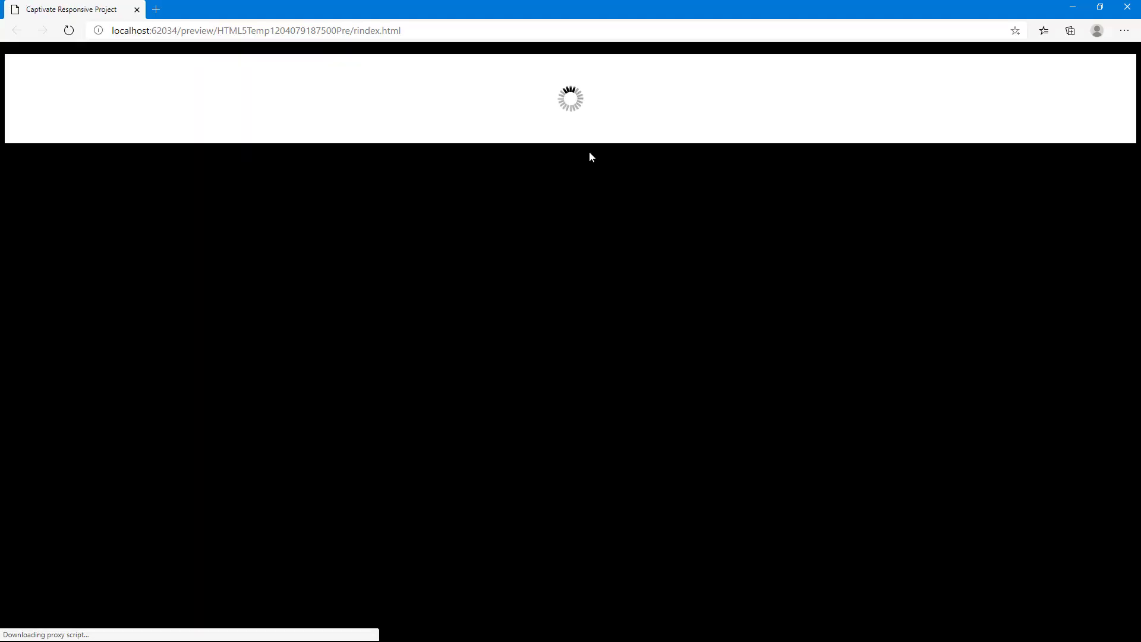
click(535, 243)
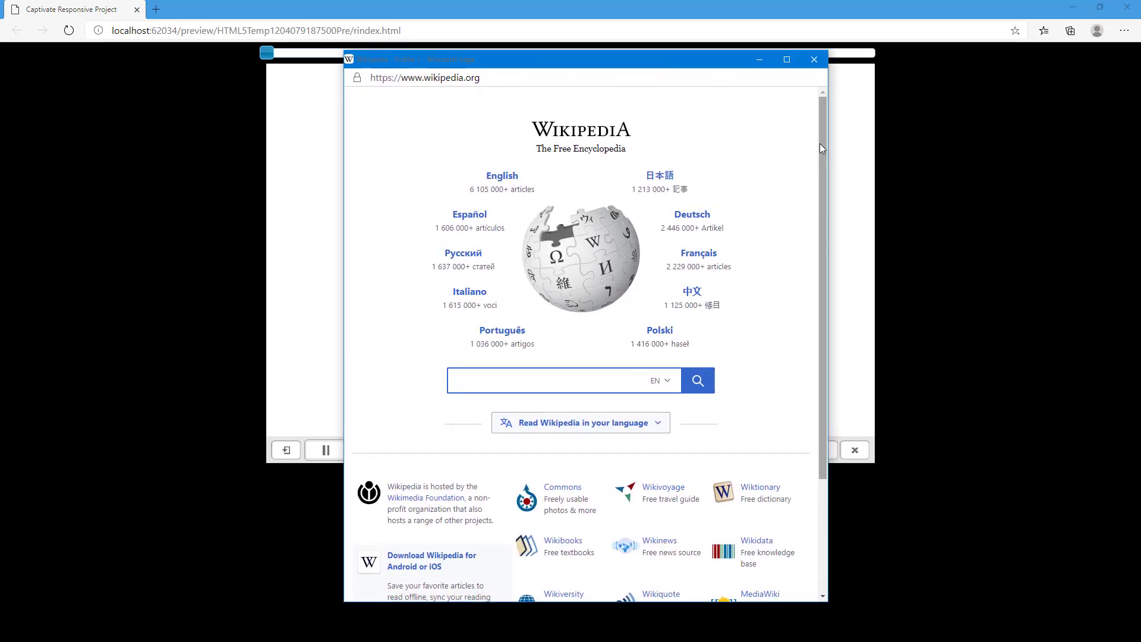
drag(827, 149, 1008, 232)
drag(844, 60, 811, 67)
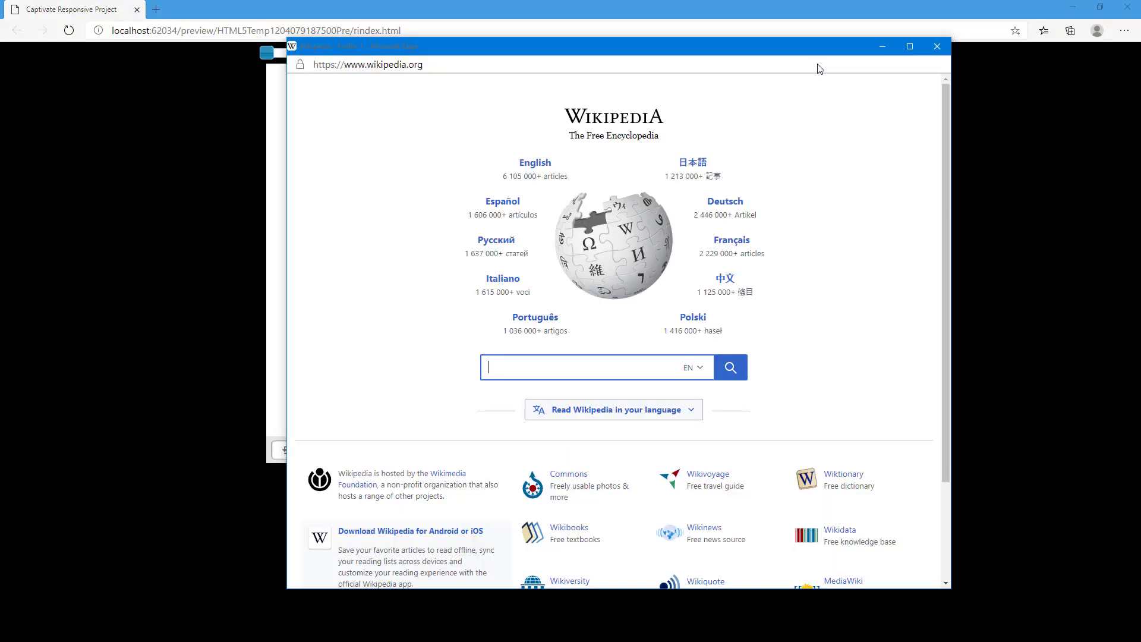
click(937, 47)
click(1128, 9)
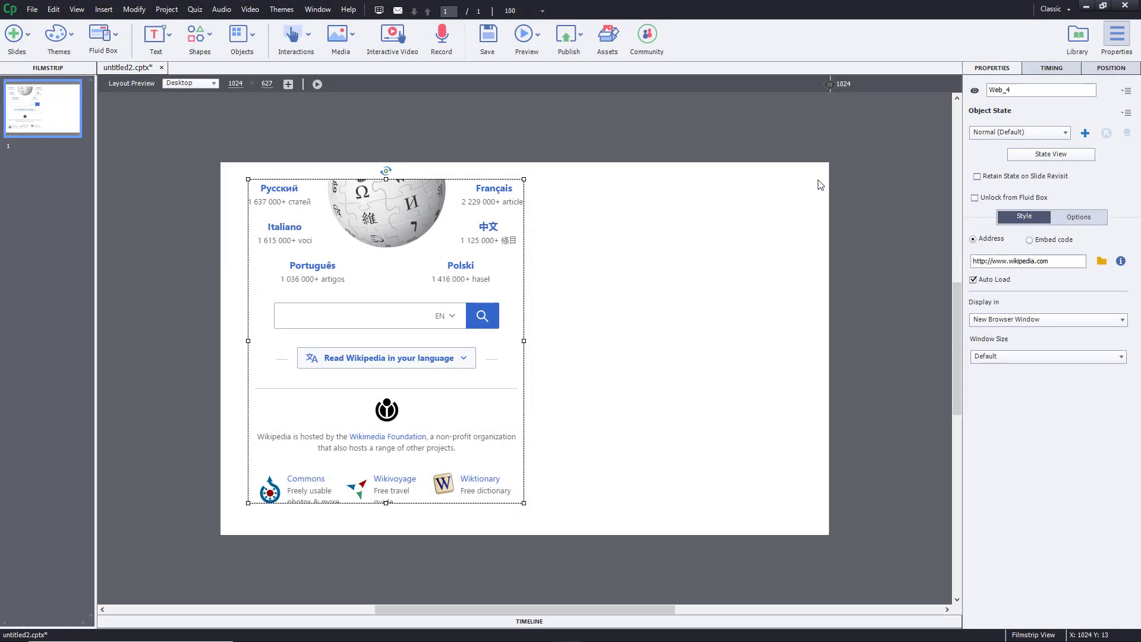
- Review the Wikipedia web object's timing and position settings, and return to its general properties
click(1064, 69)
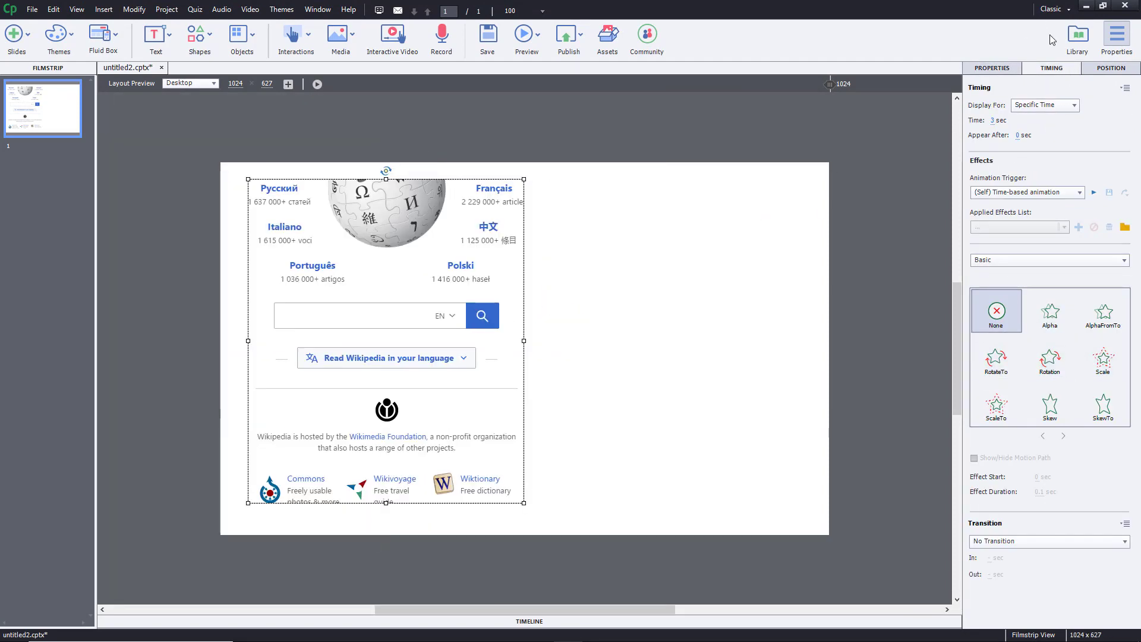
click(1099, 74)
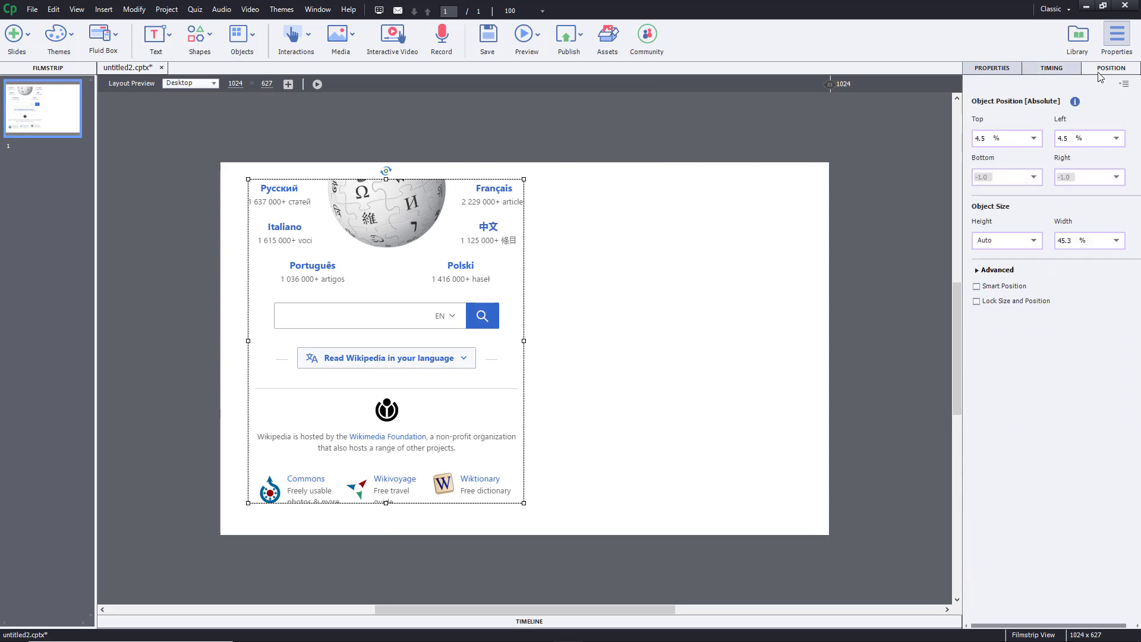
click(1003, 74)
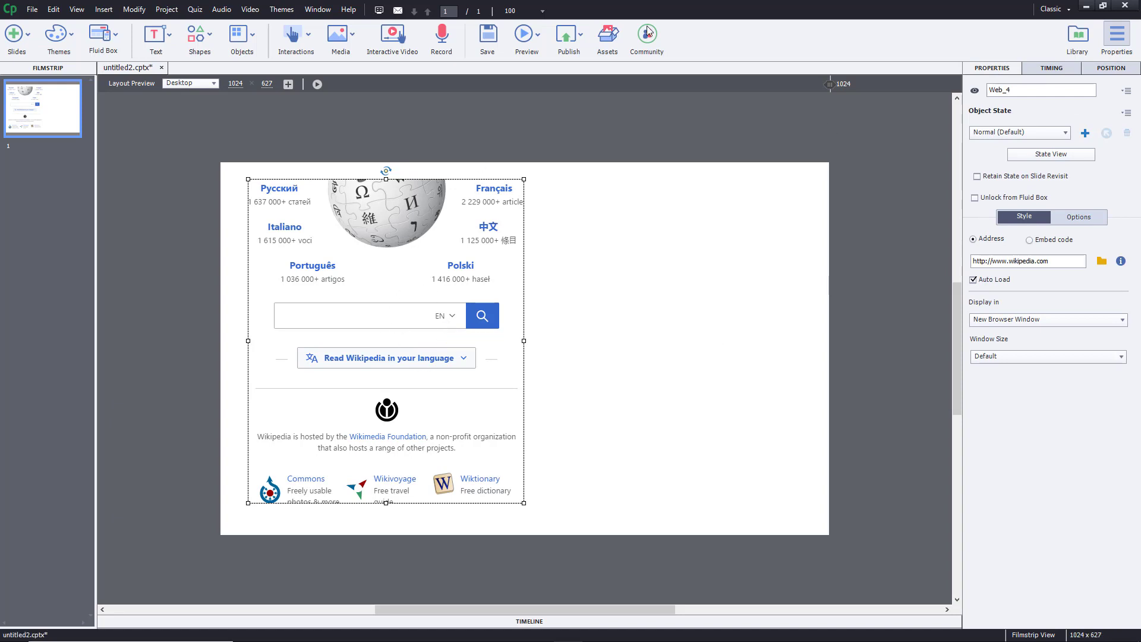
- Try Embed code as the Wikipedia web object's source, restore Address, and deselect the object
click(1053, 240)
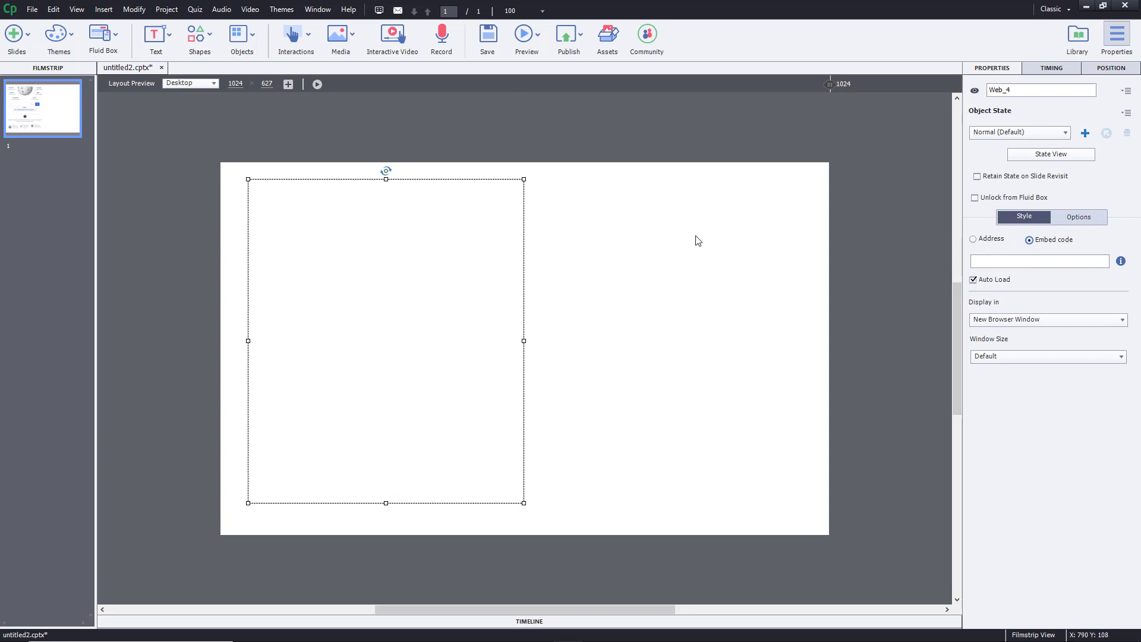
click(985, 242)
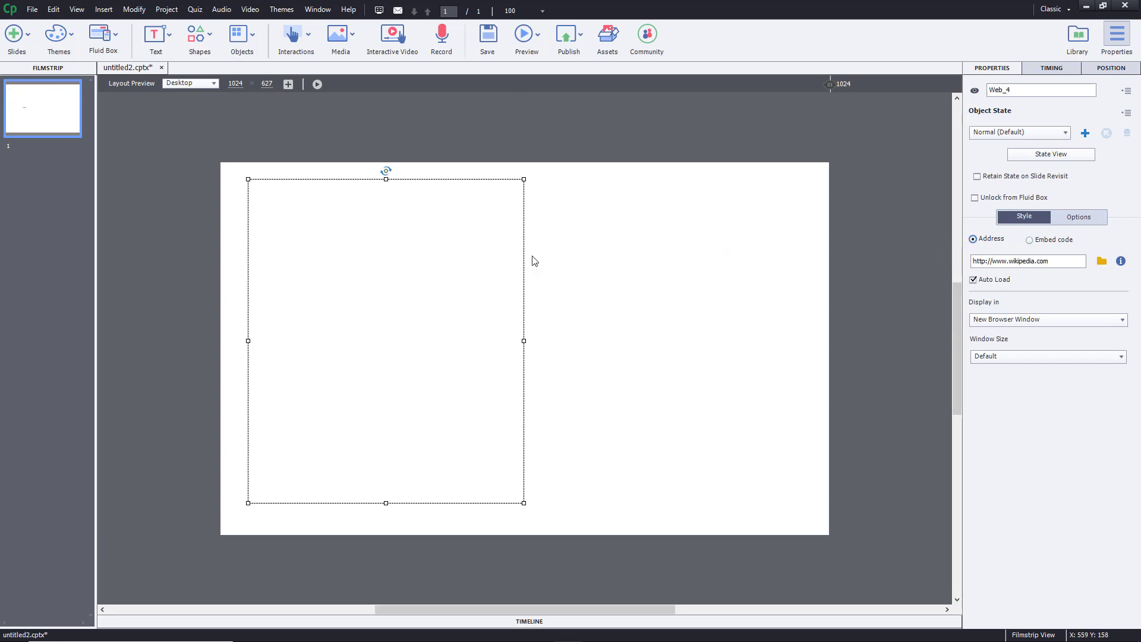
click(635, 266)
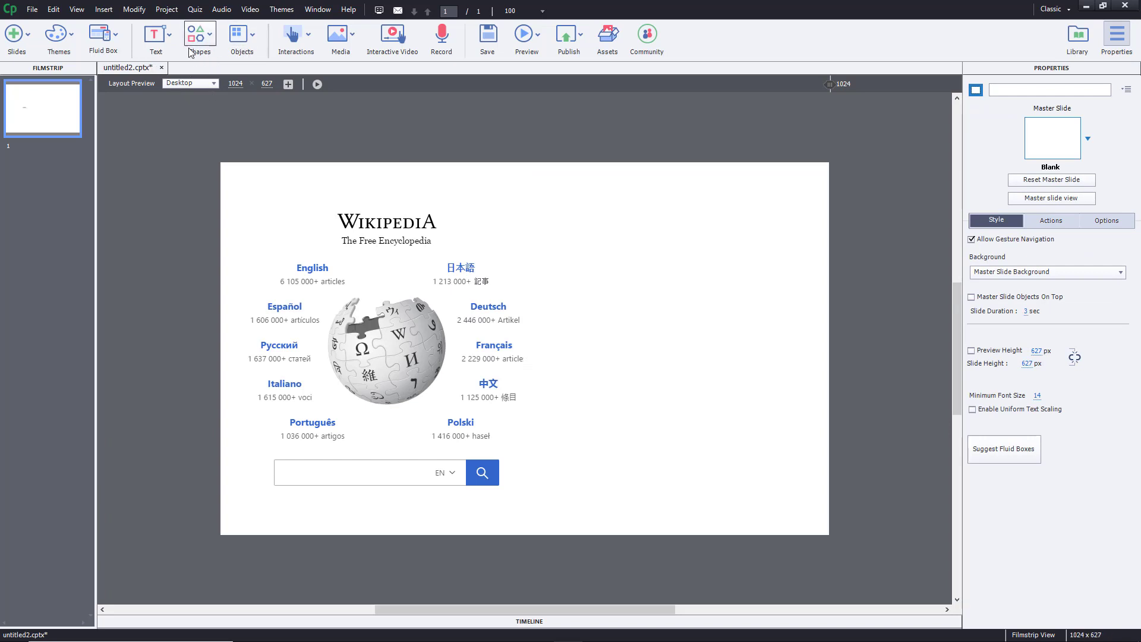
- Insert a second web object and place it on the empty area beside the Wikipedia object
click(240, 37)
click(270, 213)
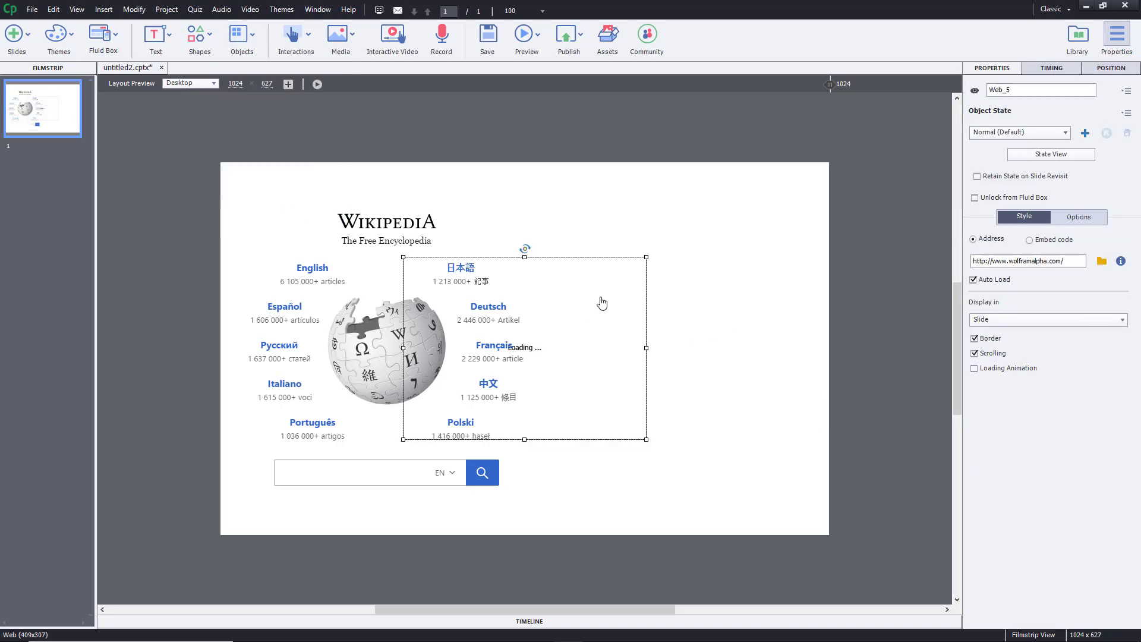
drag(603, 302, 762, 294)
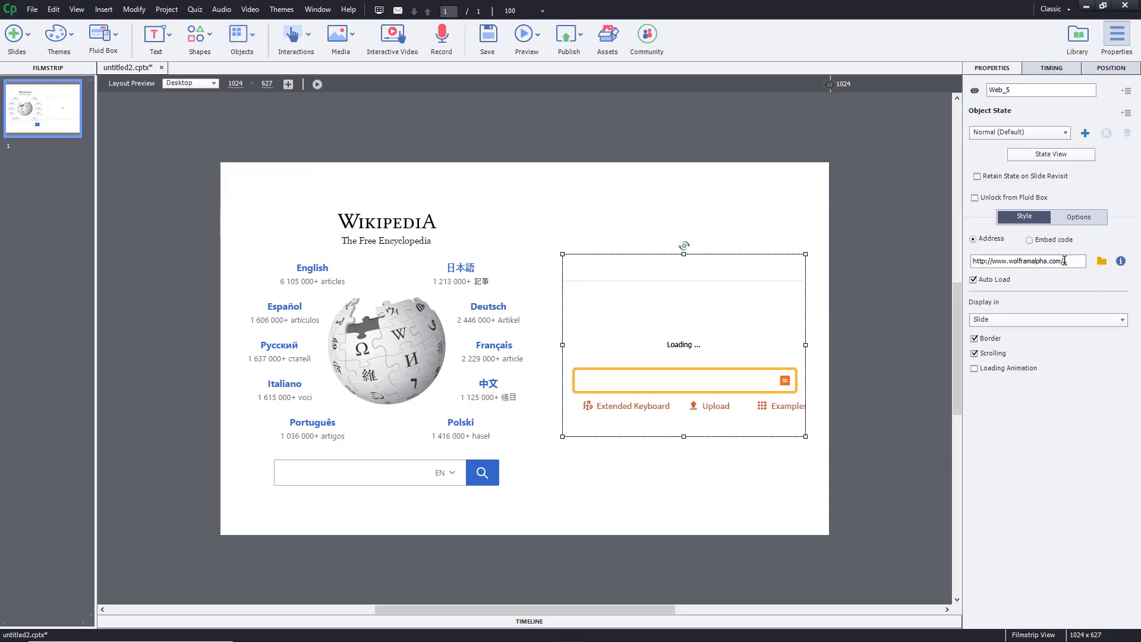
- Switch the new web object's source to Embed code and enter <H1>Hello</H1> as its content
click(1054, 240)
click(1057, 261)
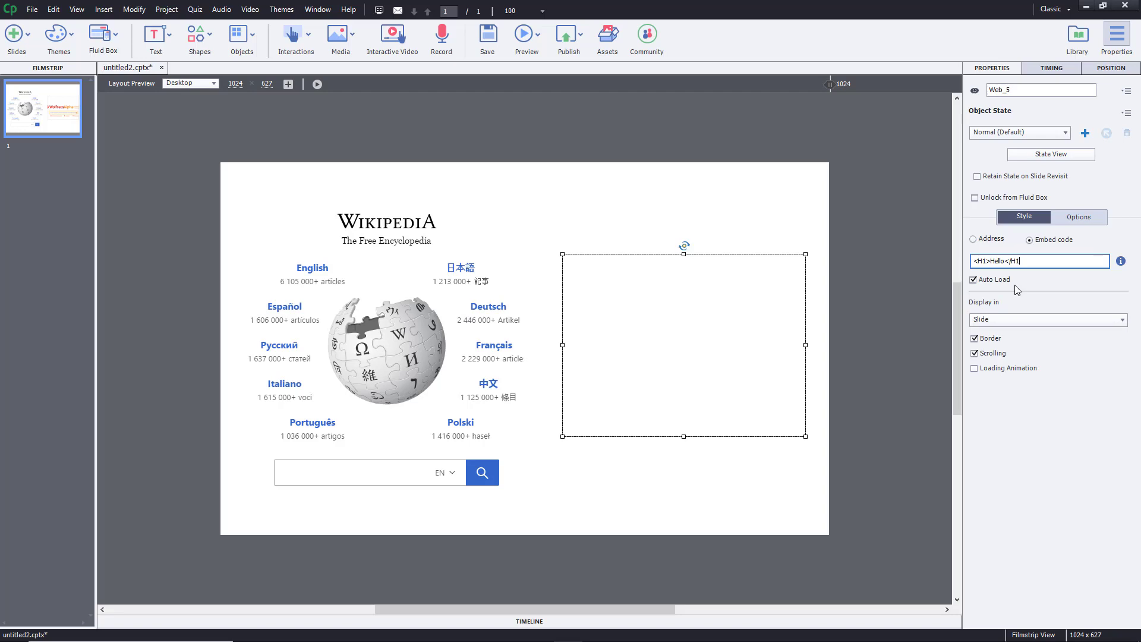
click(832, 283)
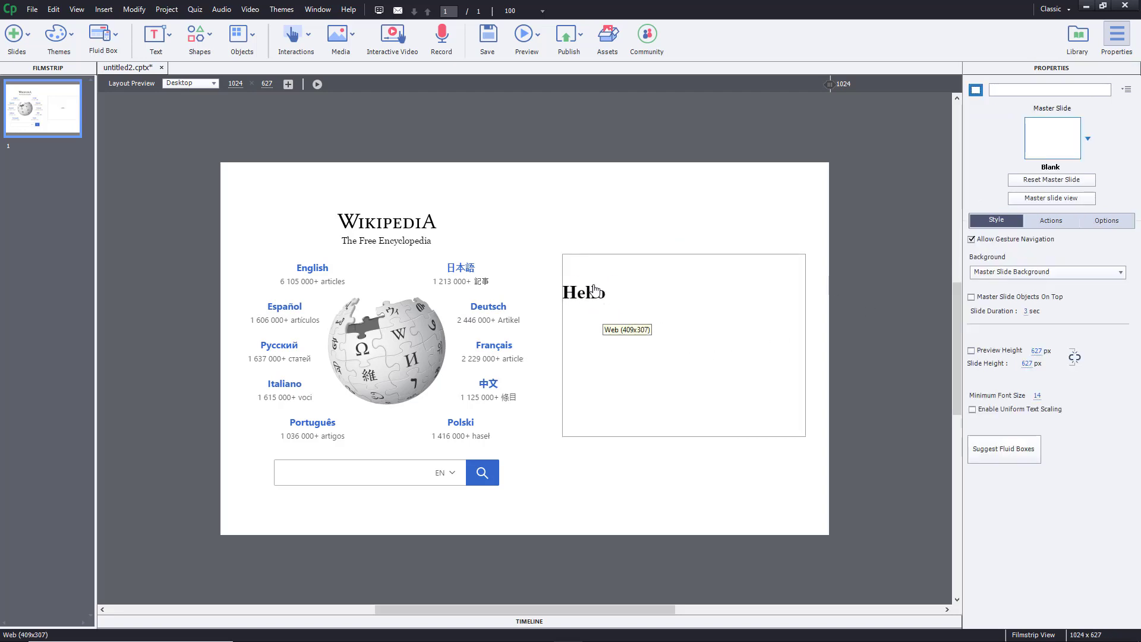
- Change the new web object's embed code to <H1>Hello There</H1>
click(606, 301)
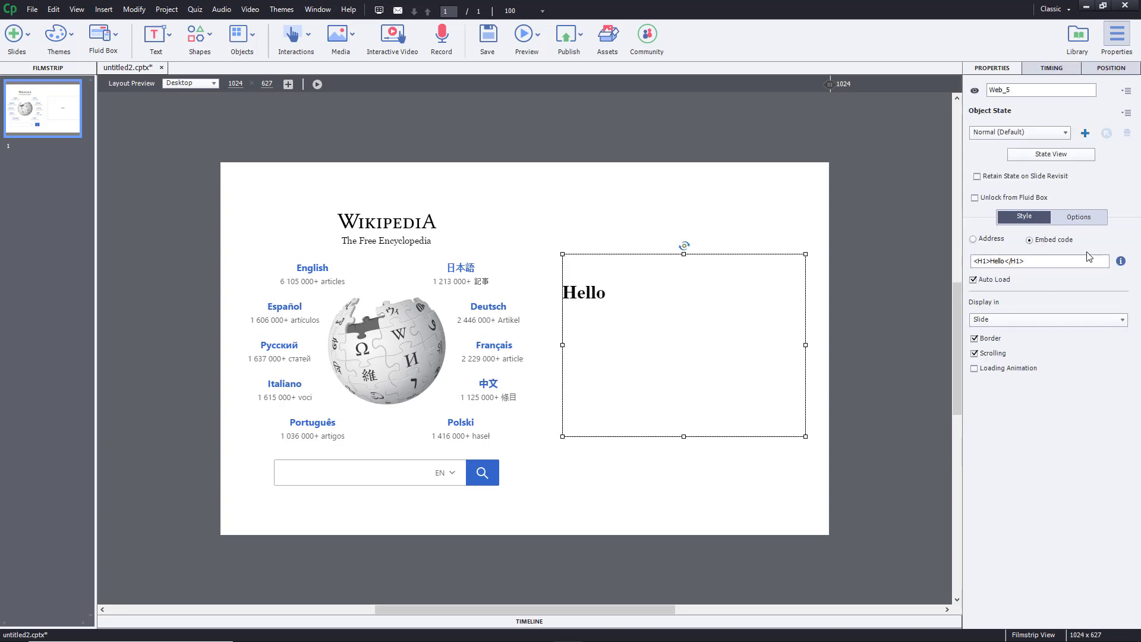
click(1003, 260)
text(There)
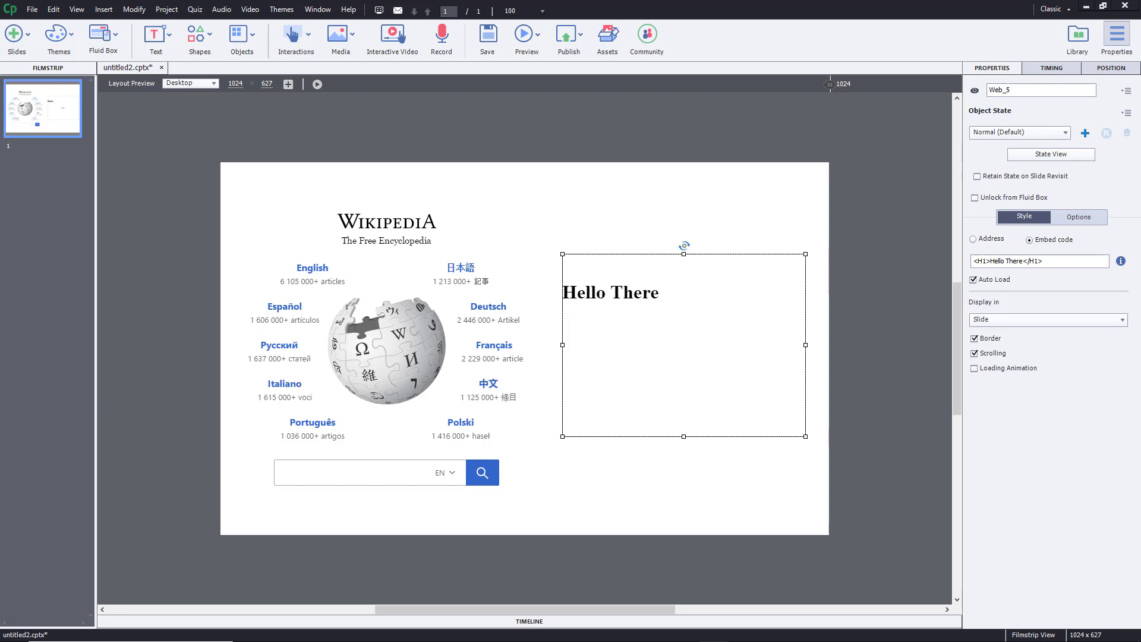
- Switch to the browser and open the embed code of the YouTube video "Pixlr X Tutorial - Lesson 16 - Adding Image Options"
drag(612, 89, 577, 63)
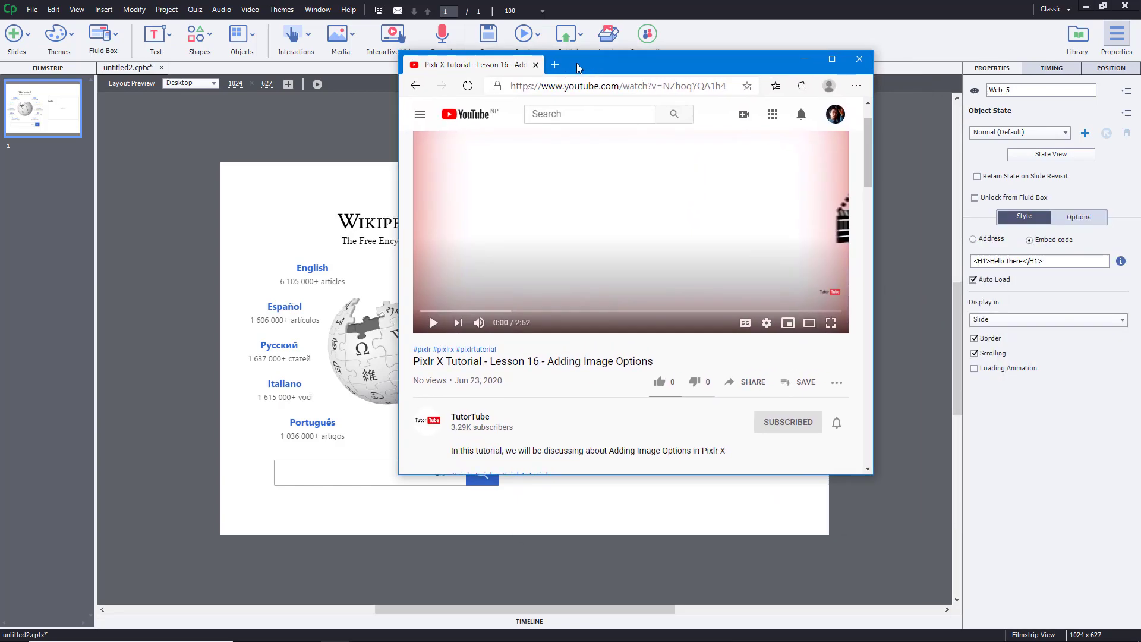
mouse_move(867, 124)
mouse_down()
mouse_move(865, 154)
mouse_move(860, 91)
mouse_move(865, 139)
mouse_up()
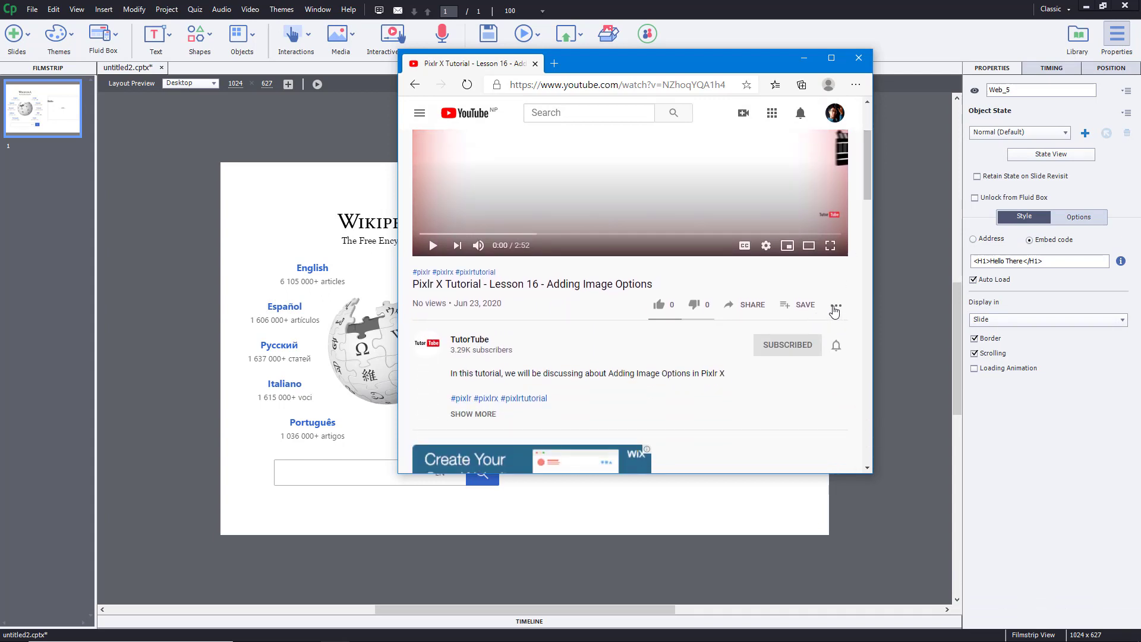
click(835, 305)
click(760, 434)
click(743, 306)
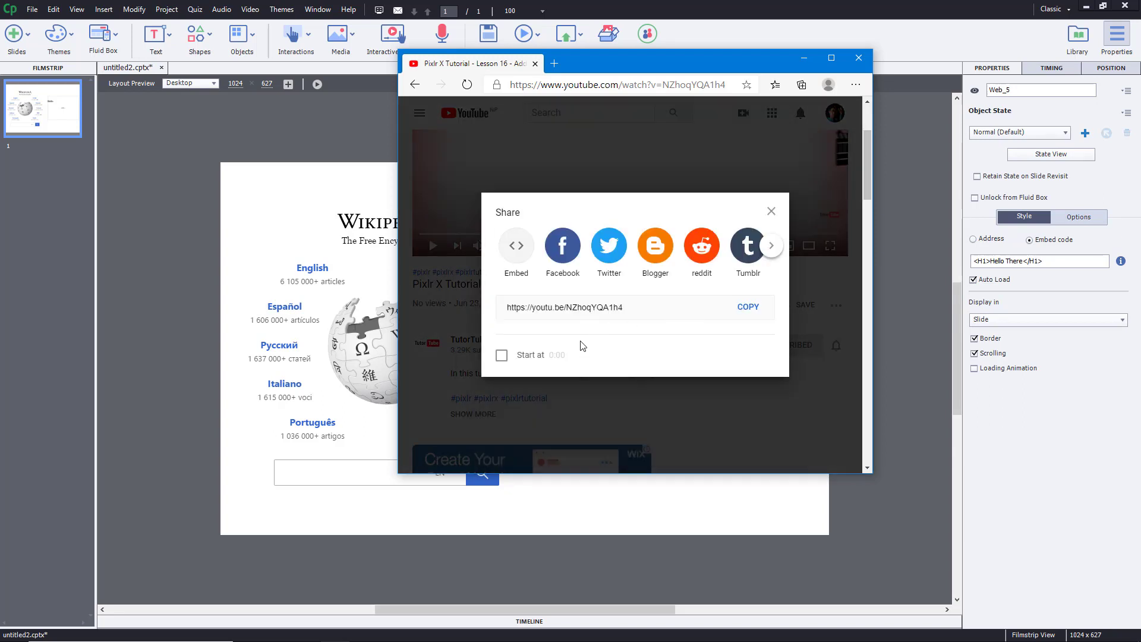
click(515, 246)
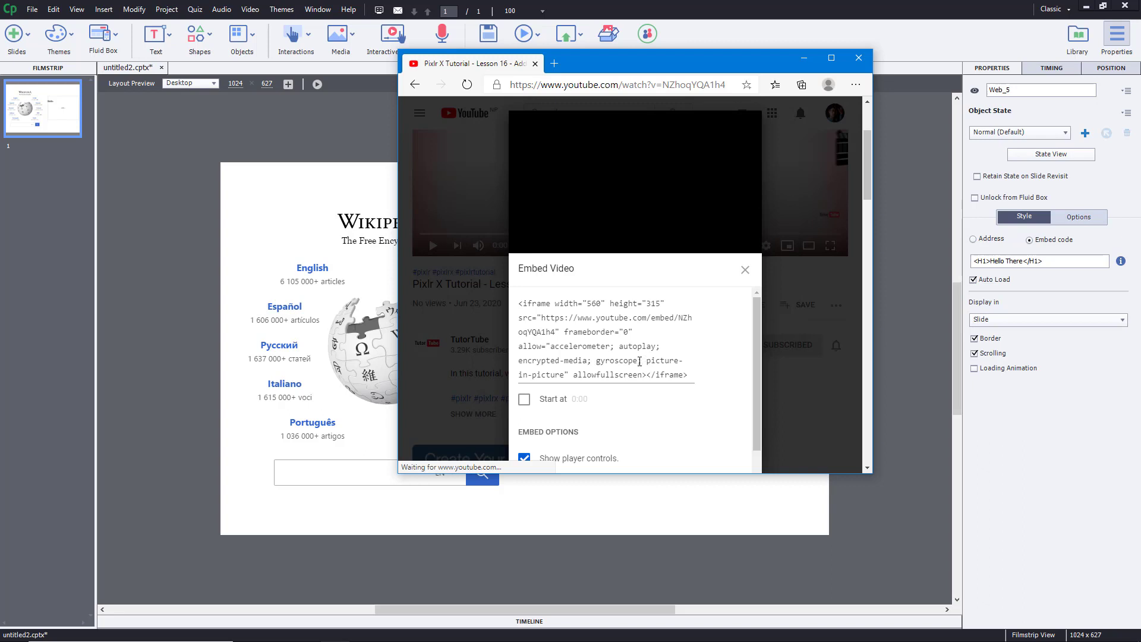
scroll(601, 396, down, 1)
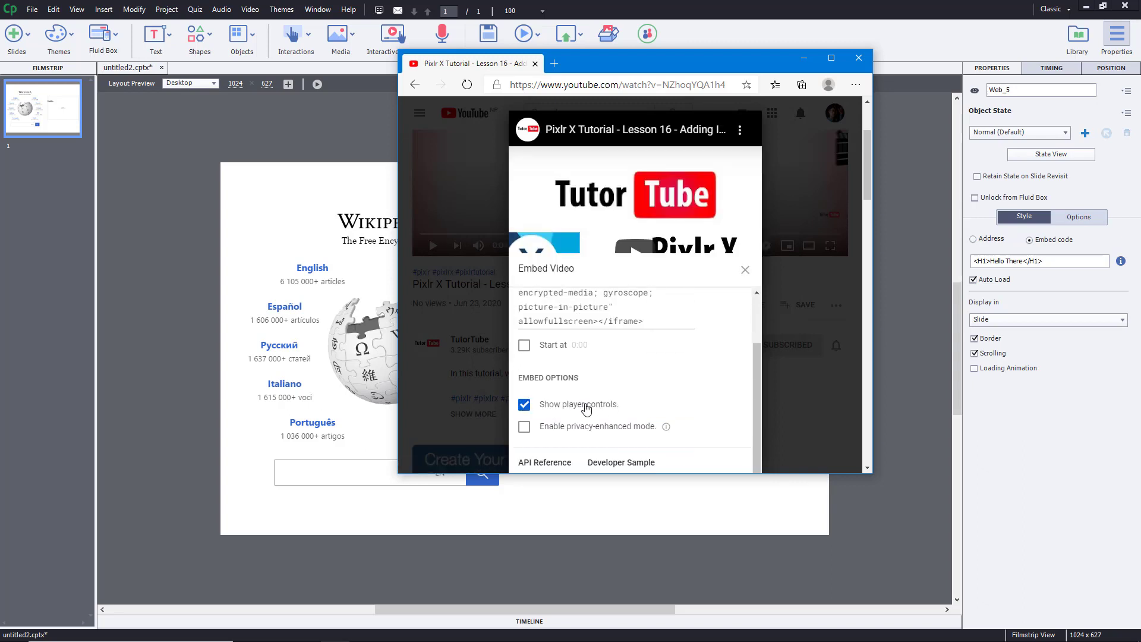
scroll(595, 405, down, 1)
scroll(631, 412, up, 1)
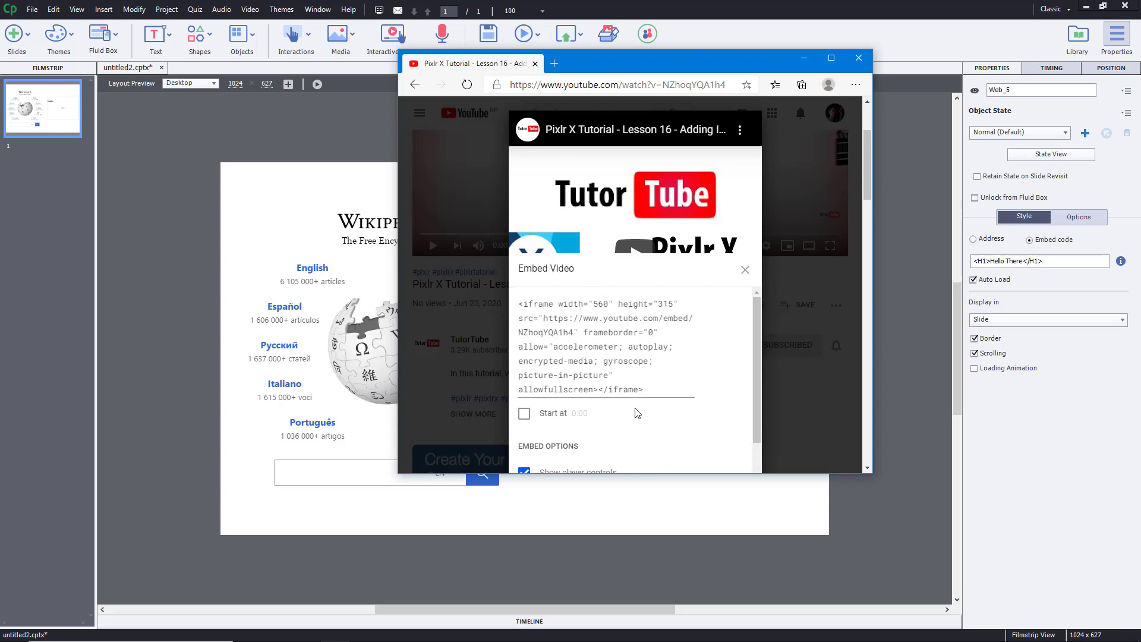
- Copy the YouTube video's complete iframe embed code and close the browser window
drag(654, 392, 501, 273)
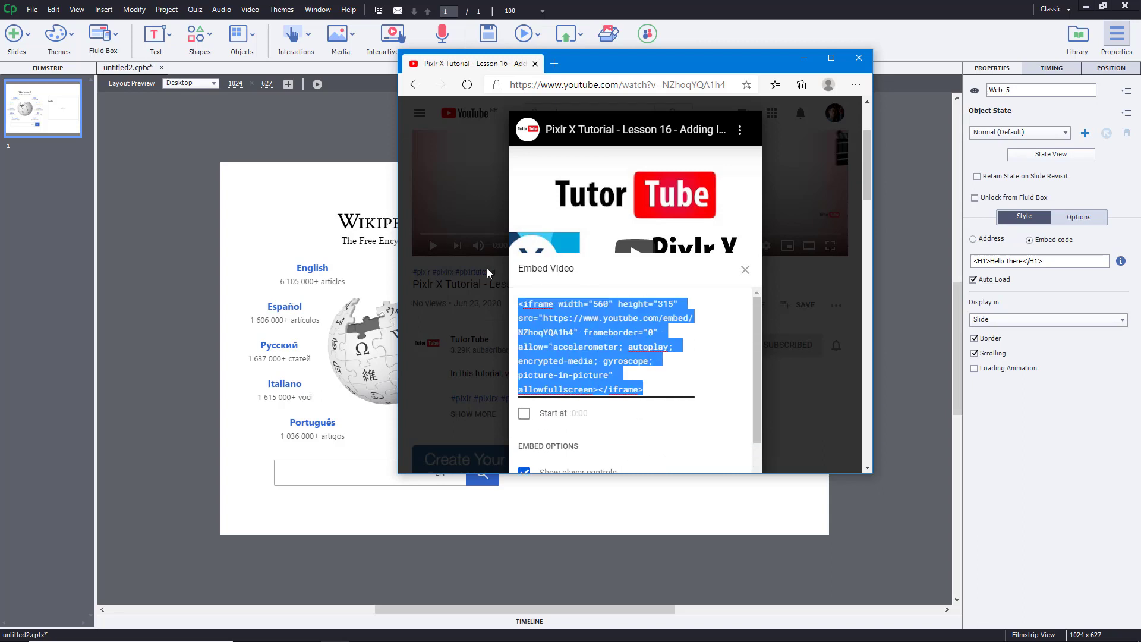
click(486, 268)
click(748, 304)
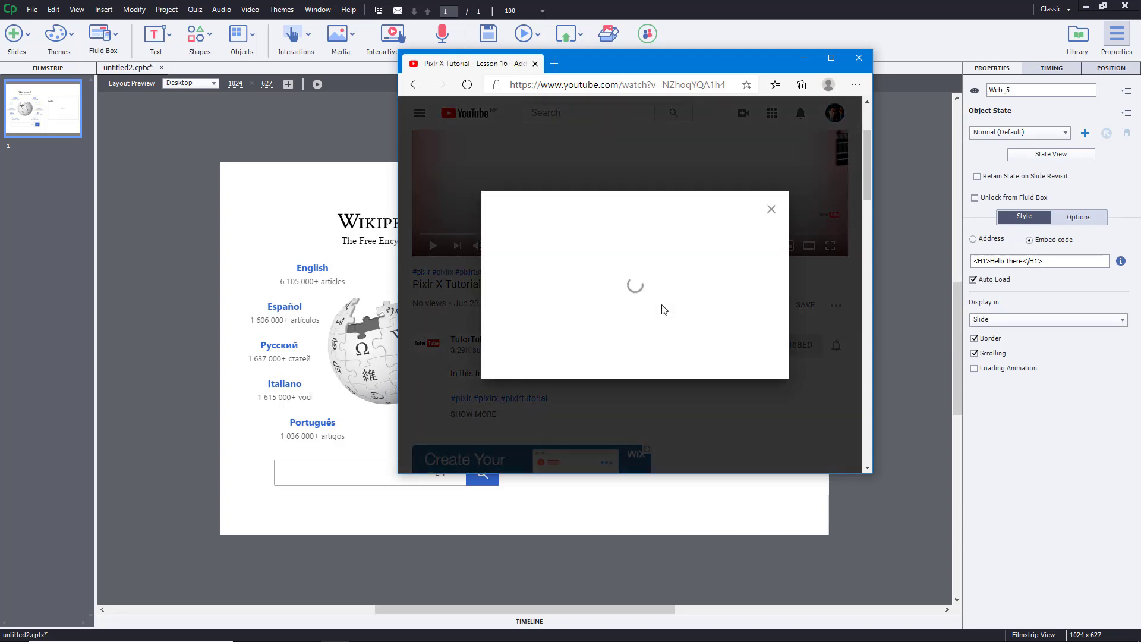
click(516, 245)
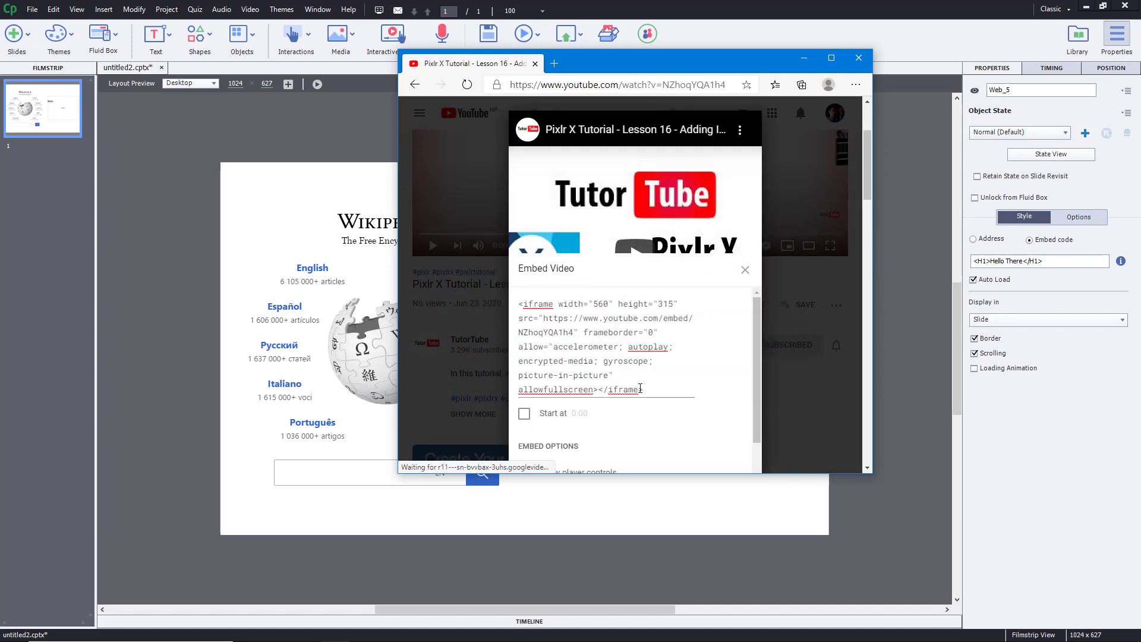
mouse_move(648, 387)
mouse_down()
mouse_move(519, 304)
mouse_move(643, 391)
mouse_up()
click(527, 308)
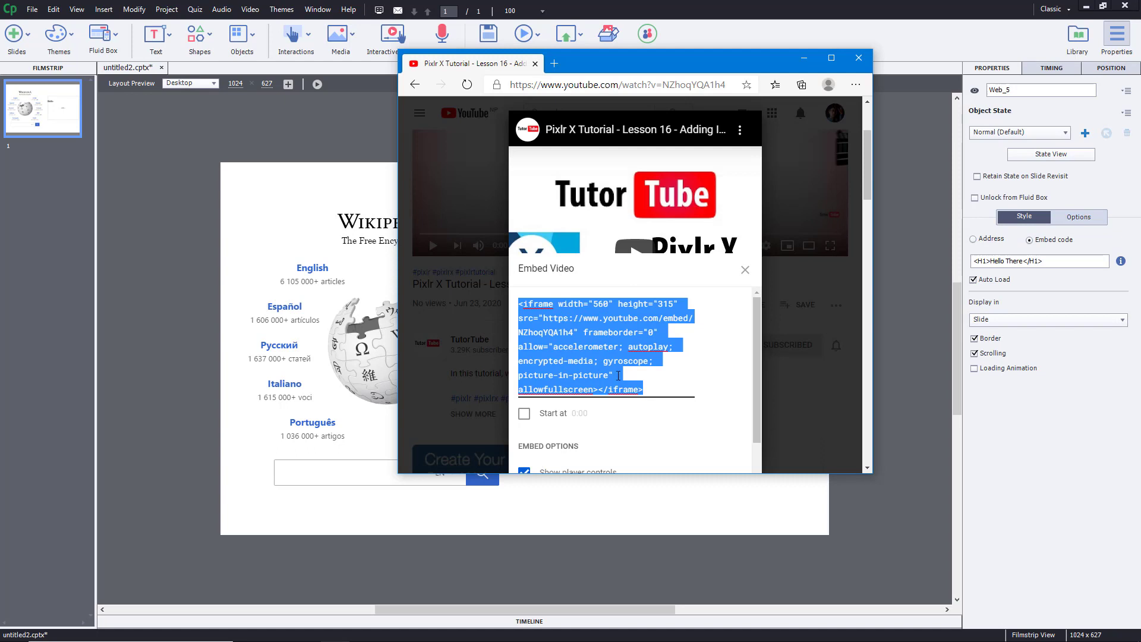
right_click(591, 335)
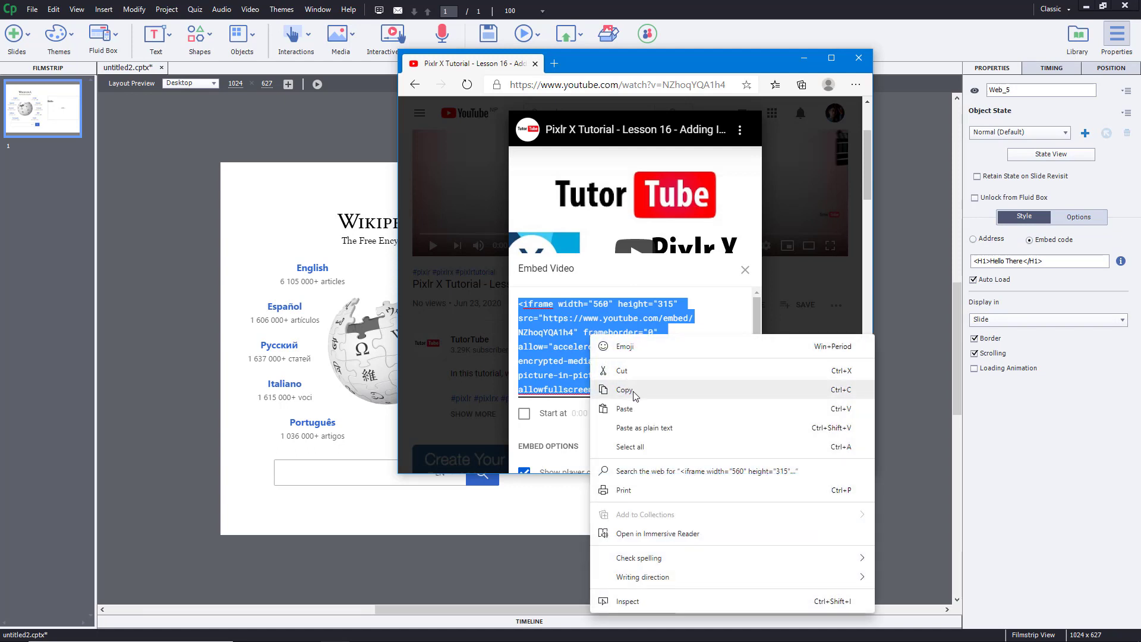
click(634, 391)
click(857, 57)
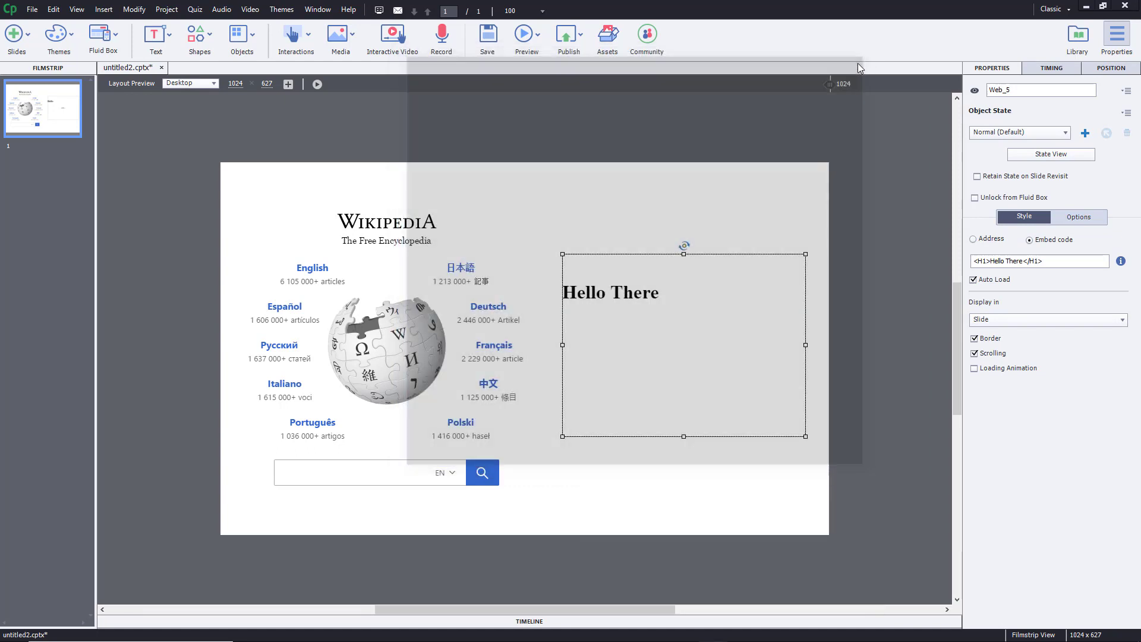
- Replace the second web object's embed code with the copied YouTube iframe code and deselect the object
drag(1060, 261, 957, 260)
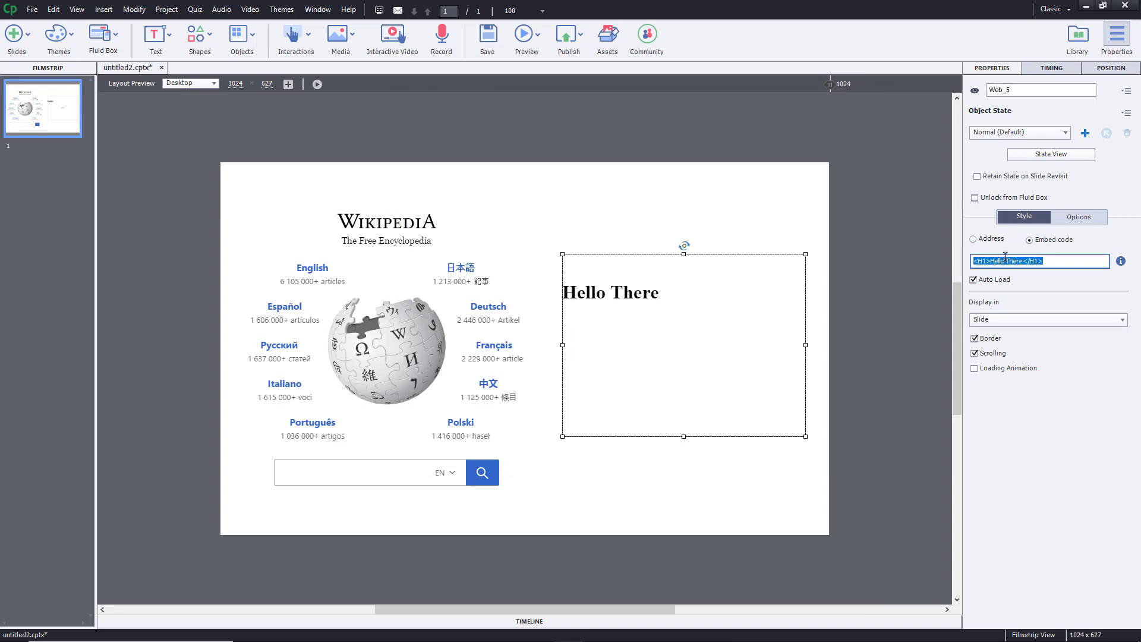
right_click(993, 261)
click(1013, 309)
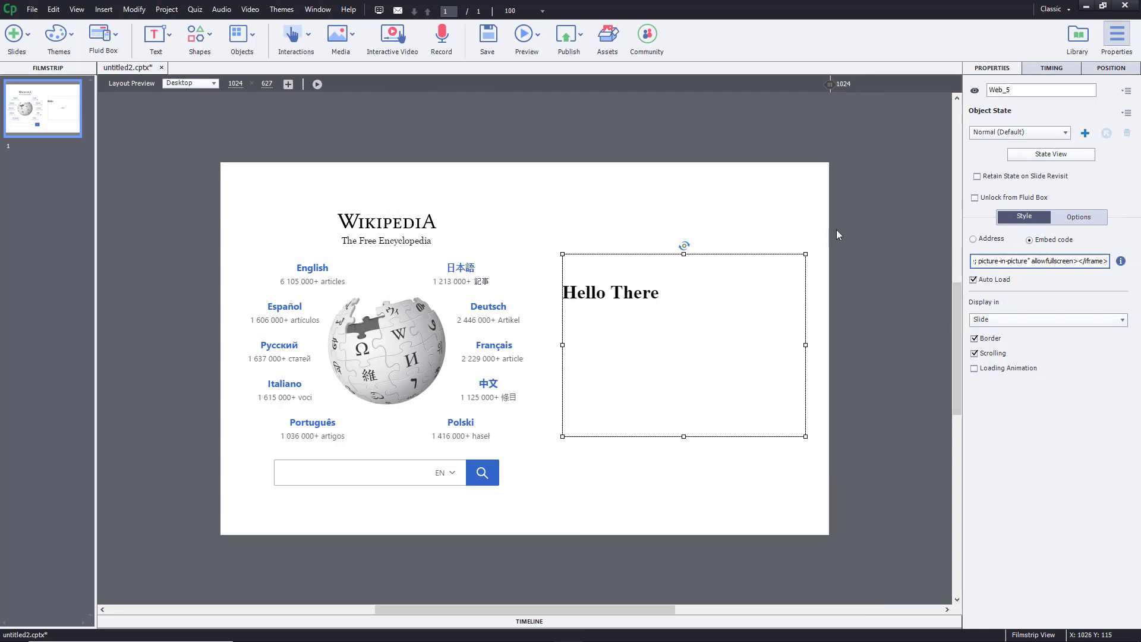
click(848, 247)
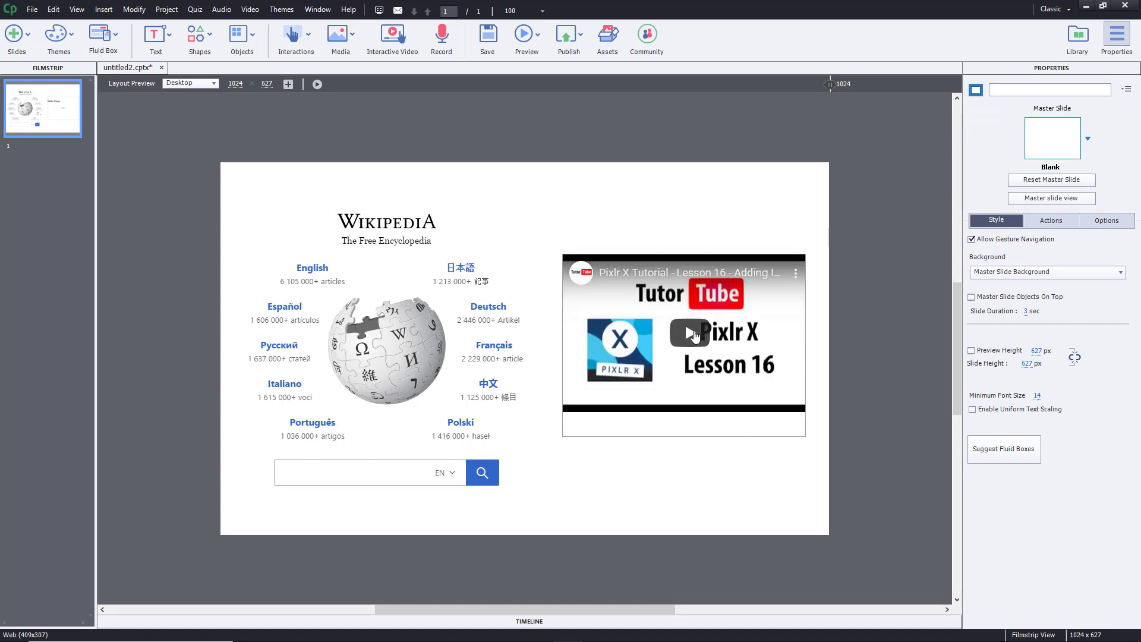
- Preview the whole project in the browser to check the embedded YouTube video, and close the preview
click(537, 36)
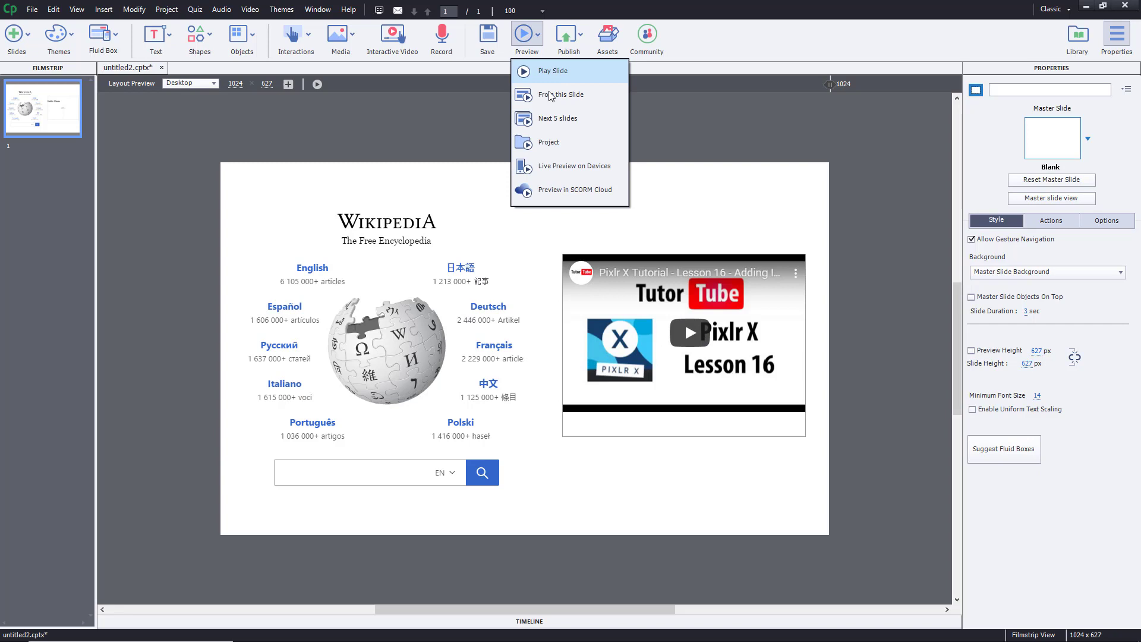
click(558, 142)
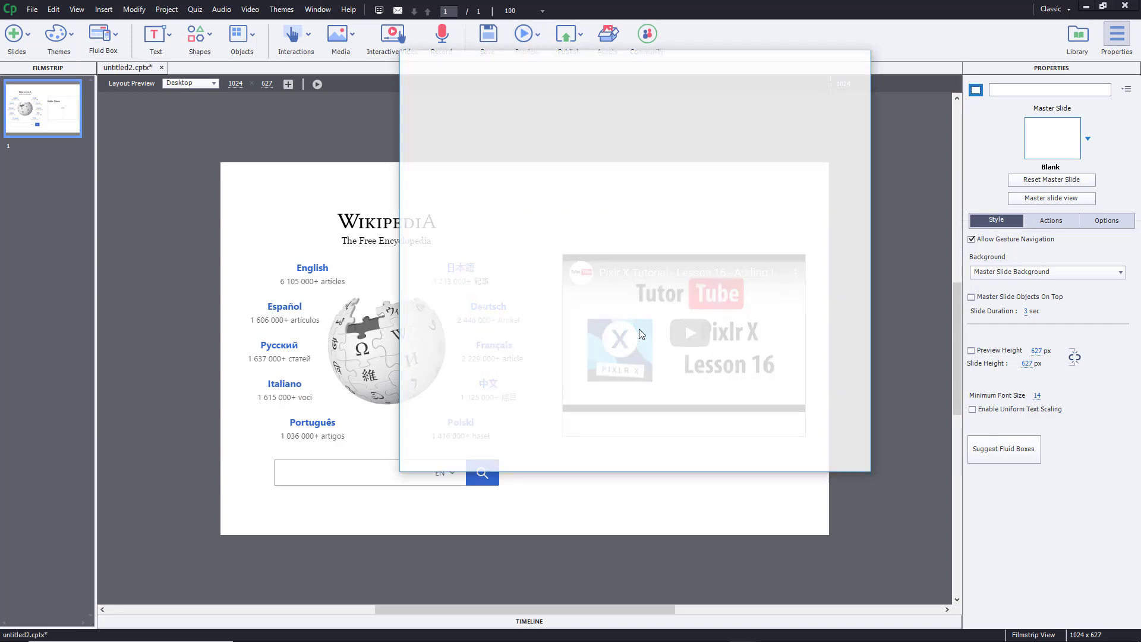
drag(673, 63, 645, 1)
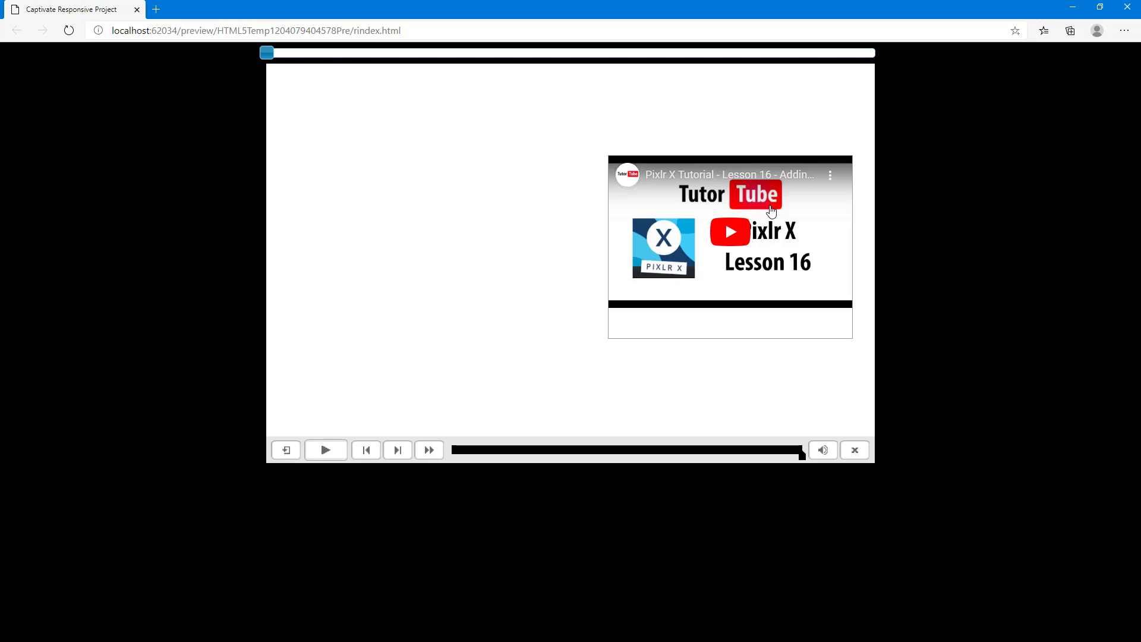
click(1127, 7)
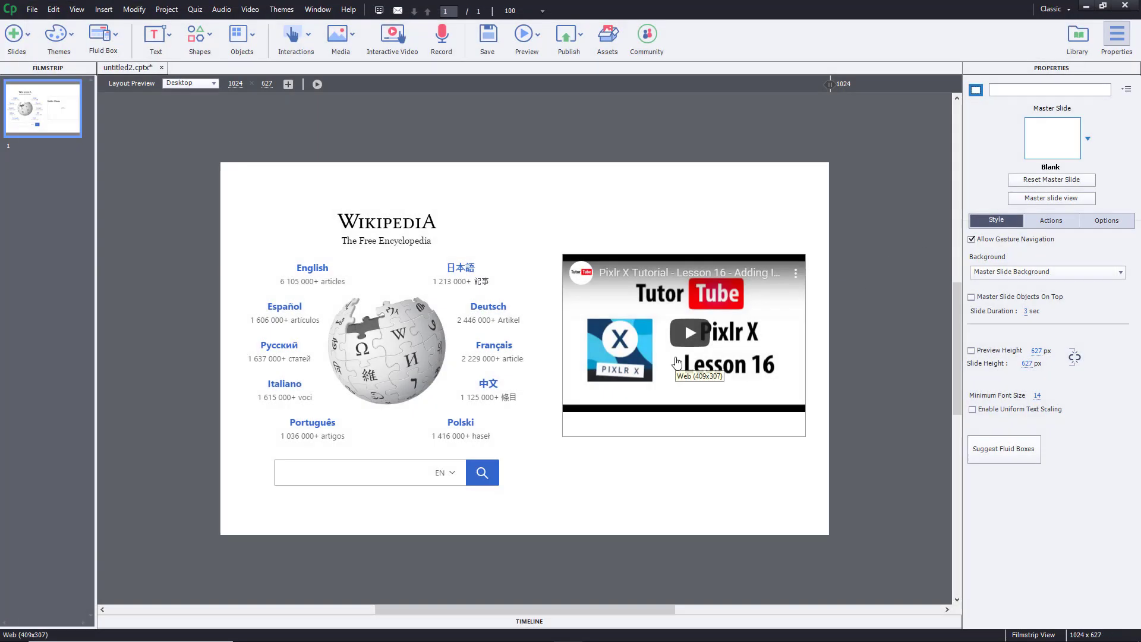